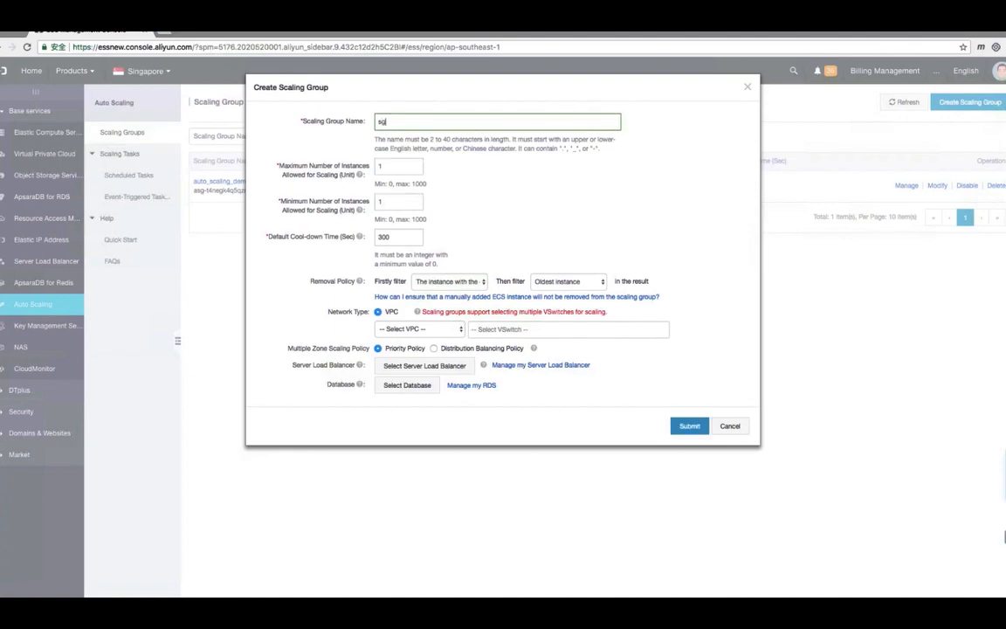
Name the scaling group scaling-group-01 and set its maximum number of instances to 2
{"action": "type", "text": "caling-group-01"}
{"action": "left_click", "coordinate": [395, 166]}
{"action": "key", "text": "BackSpace"}
{"action": "type", "text": "3"}
{"action": "key", "text": "BackSpace"}
{"action": "type", "text": "2"}
{"action": "left_click", "coordinate": [389, 202]}
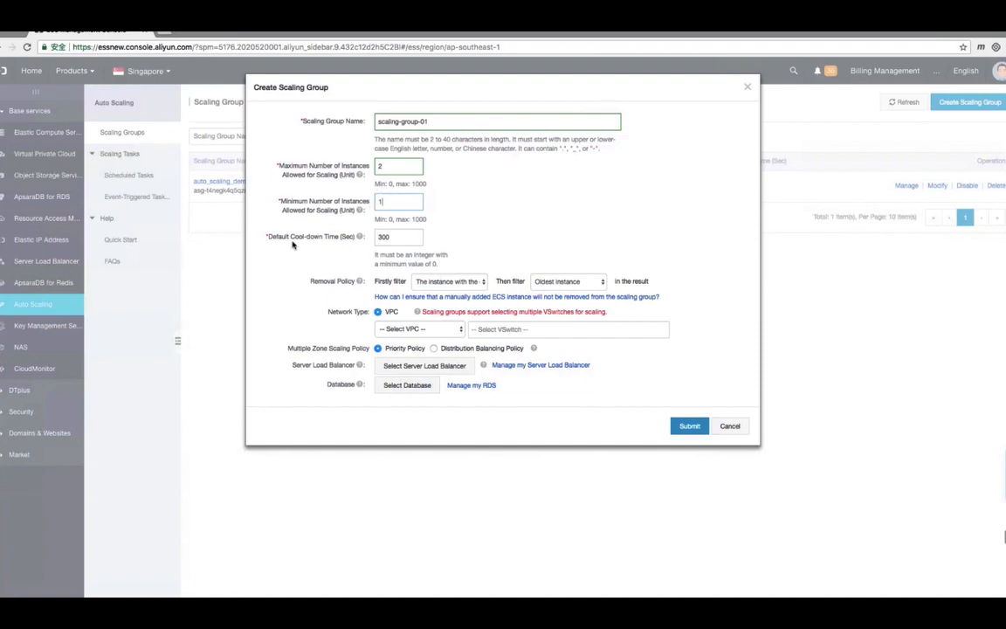
{"action": "left_click", "coordinate": [394, 237]}
{"action": "left_click", "coordinate": [449, 229]}
Examine the available choices of the first and second removal policy filters, keeping the current selections
{"action": "left_click", "coordinate": [481, 282]}
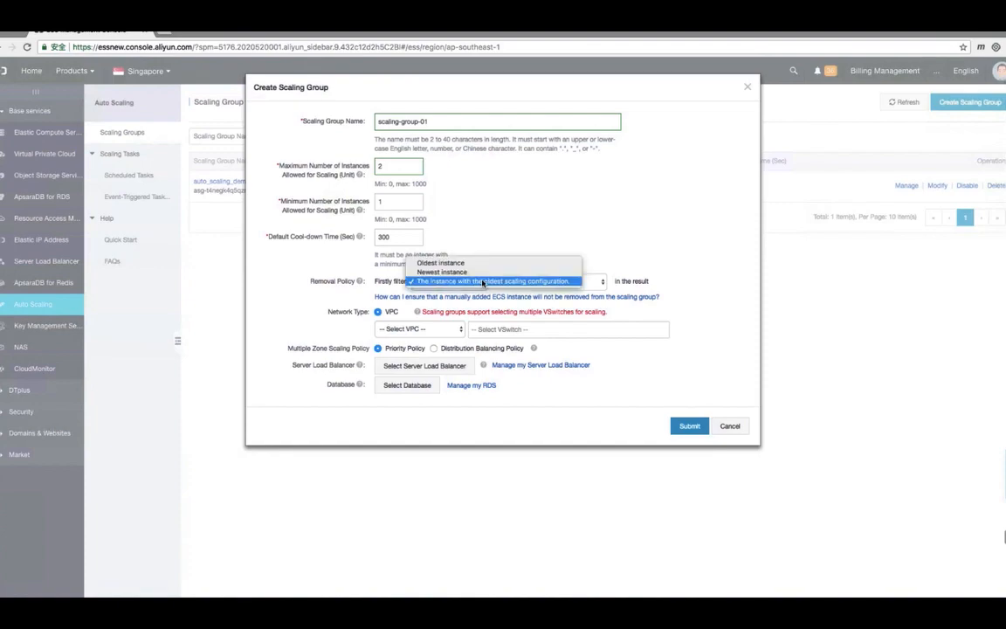
{"action": "left_click", "coordinate": [433, 212]}
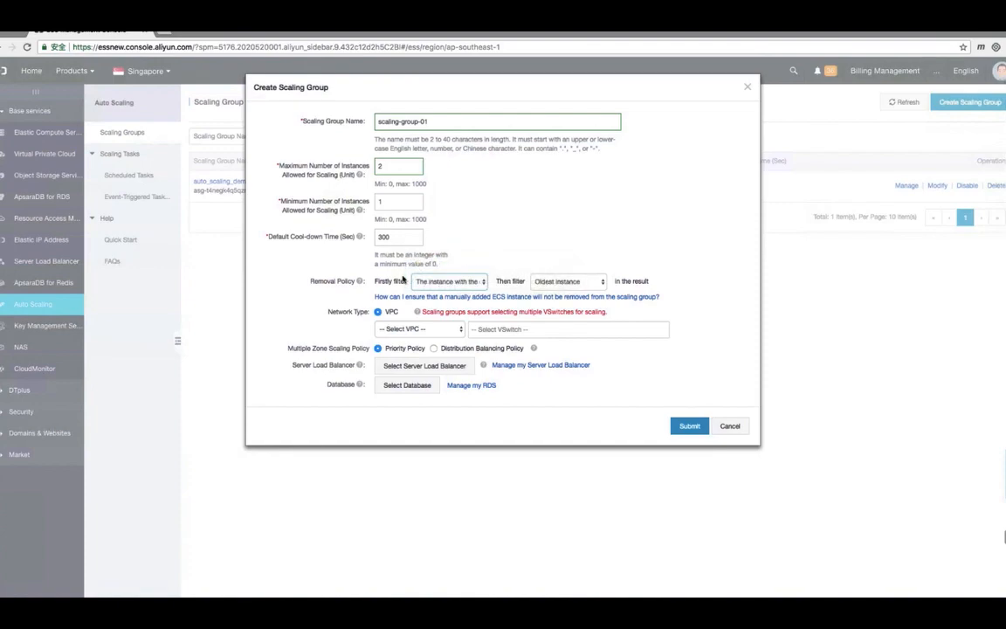
{"action": "left_click", "coordinate": [481, 282]}
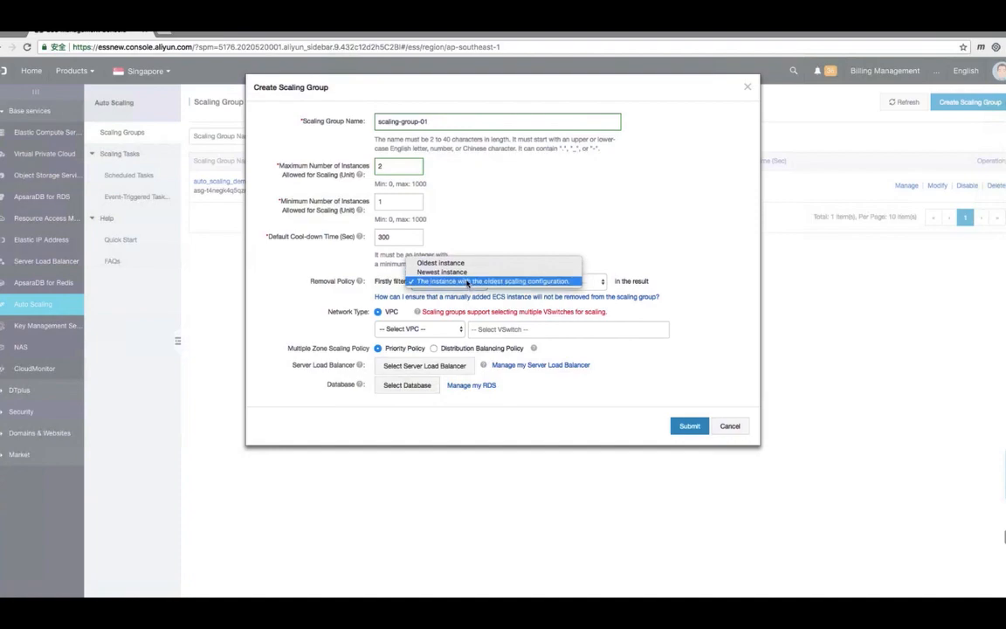
{"action": "left_click", "coordinate": [468, 282]}
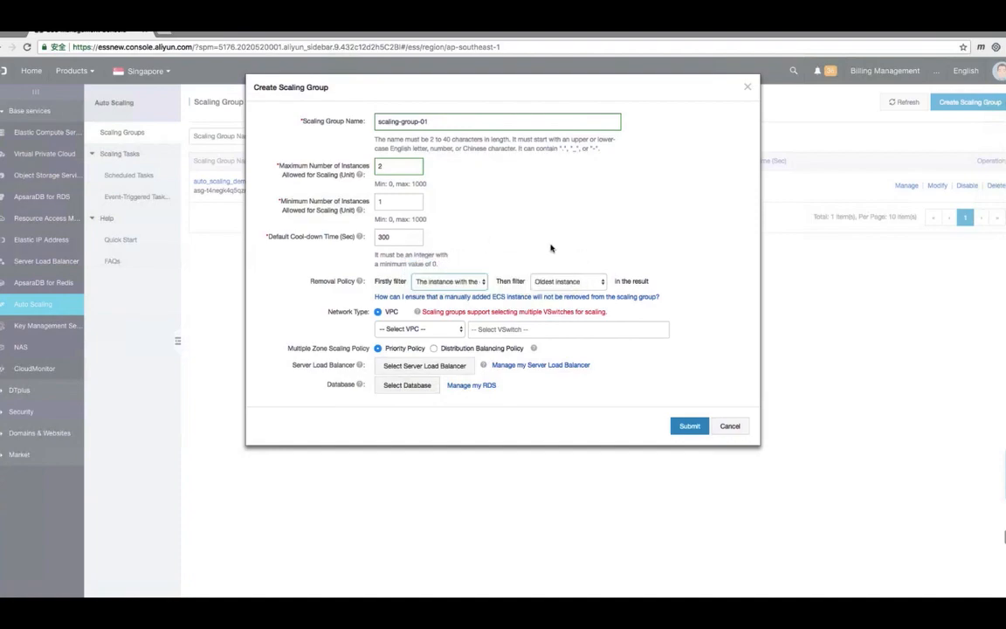
{"action": "left_click", "coordinate": [603, 281]}
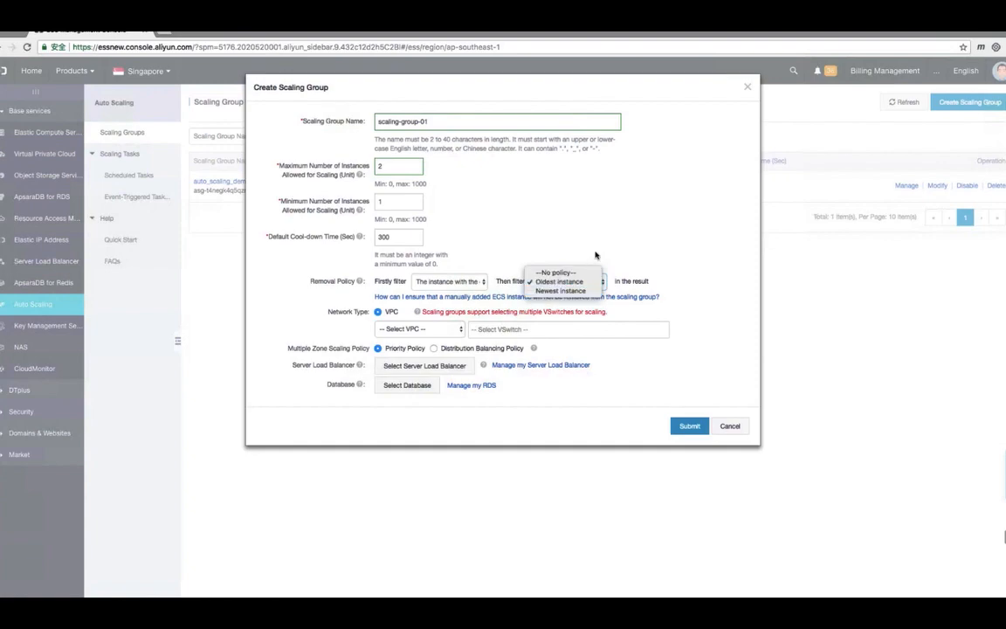
{"action": "left_click", "coordinate": [601, 251]}
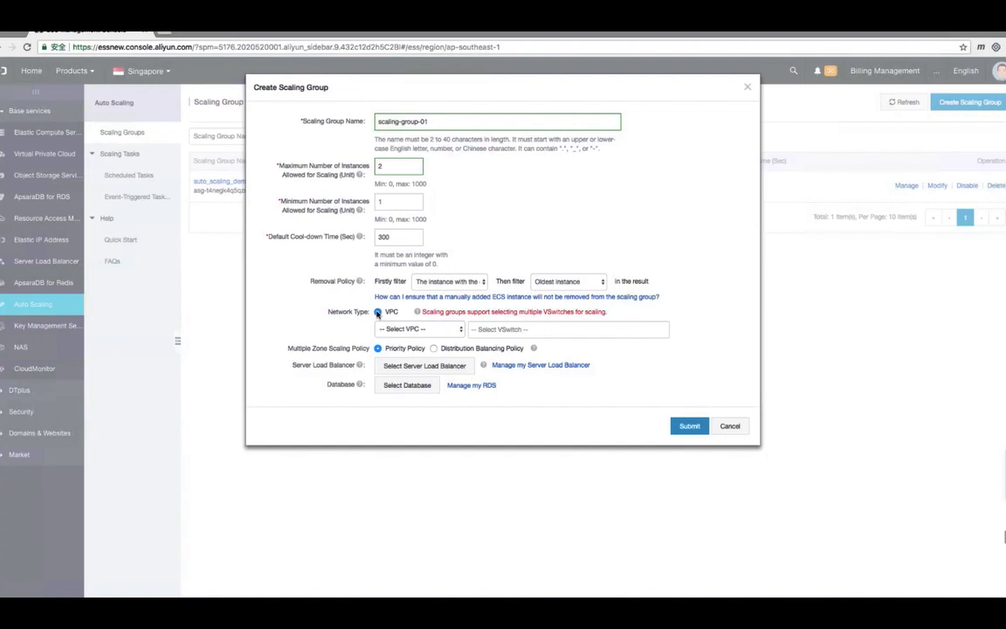
Assign the hands-on VPC to the scaling group, with its VSwitch in Asia Pacific SE 1 Zone B
{"action": "left_click", "coordinate": [411, 330]}
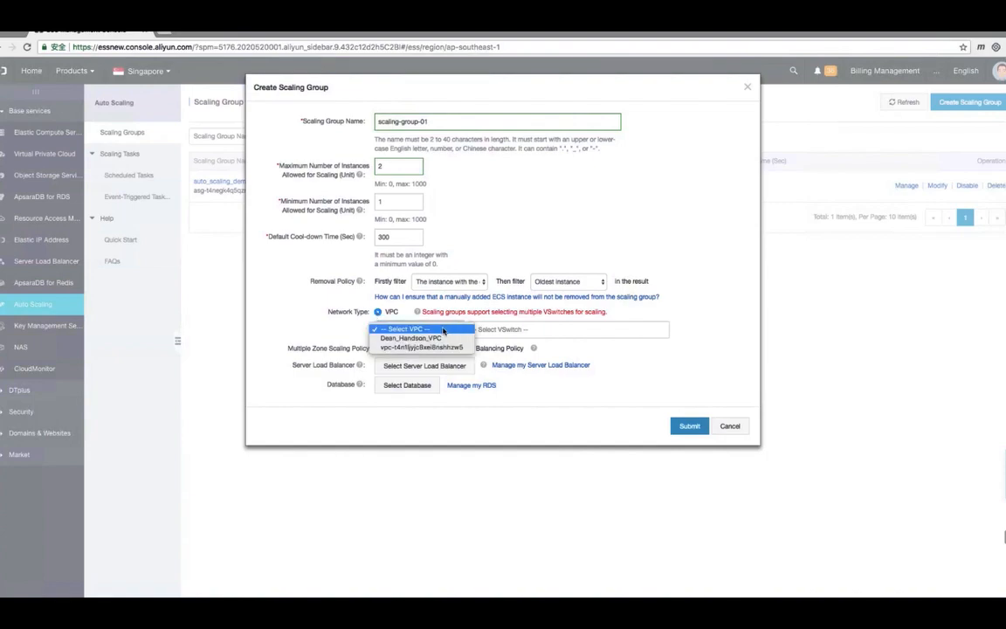
{"action": "left_click", "coordinate": [422, 339]}
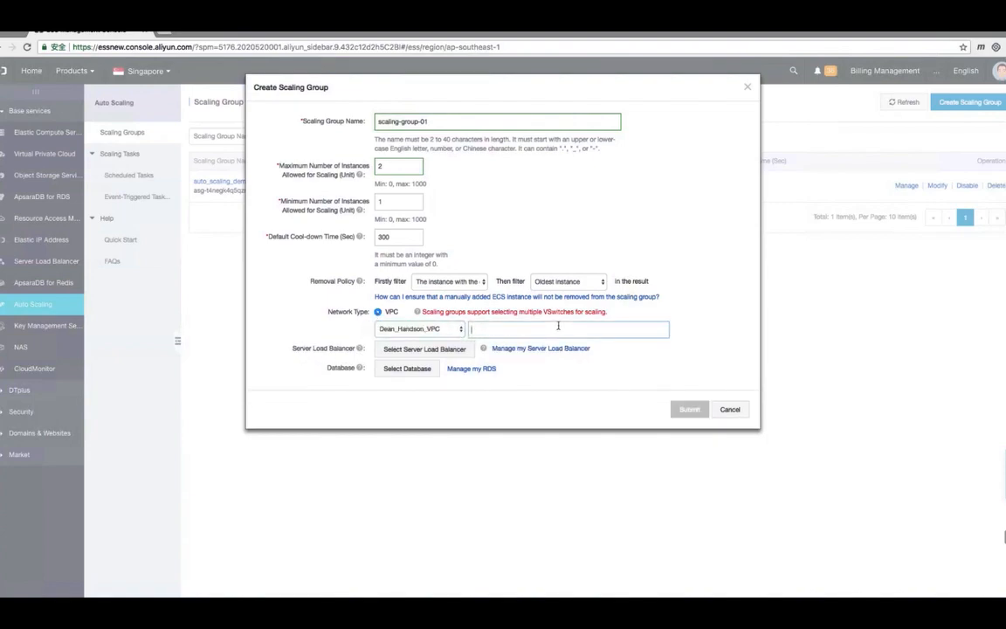
{"action": "left_click", "coordinate": [558, 328]}
{"action": "left_click", "coordinate": [531, 363]}
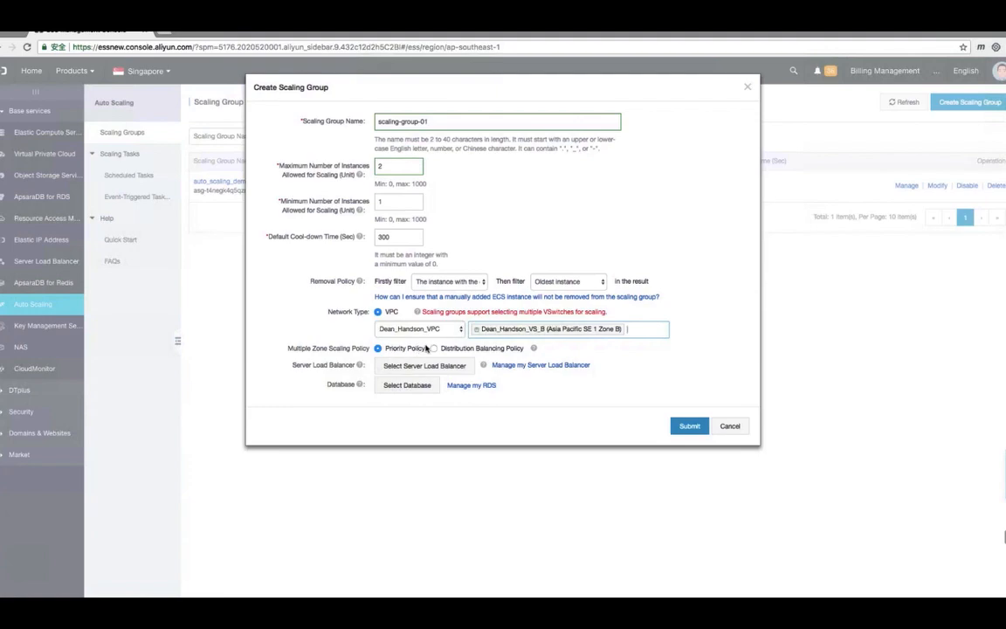
{"action": "mouse_move", "coordinate": [535, 348]}
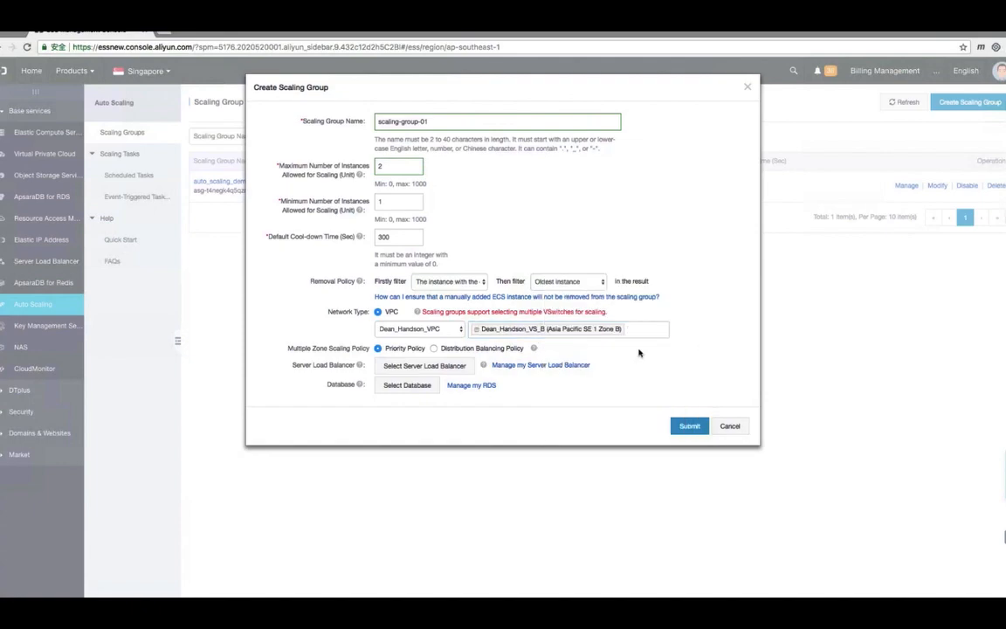
Attach the SLB-demo server load balancer instance to the scaling group
{"action": "left_click", "coordinate": [415, 367]}
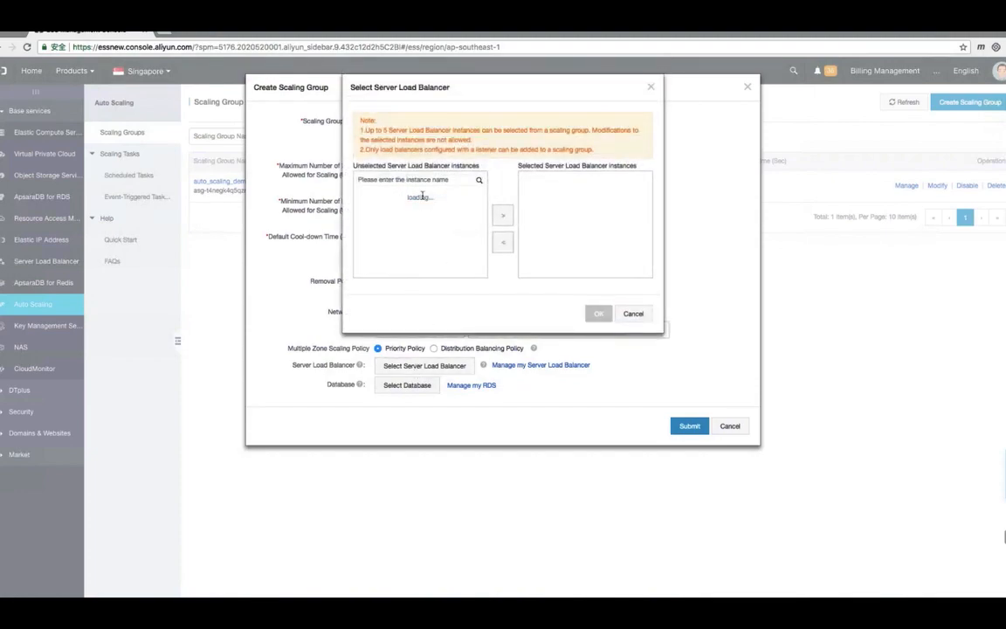
{"action": "left_click", "coordinate": [437, 199]}
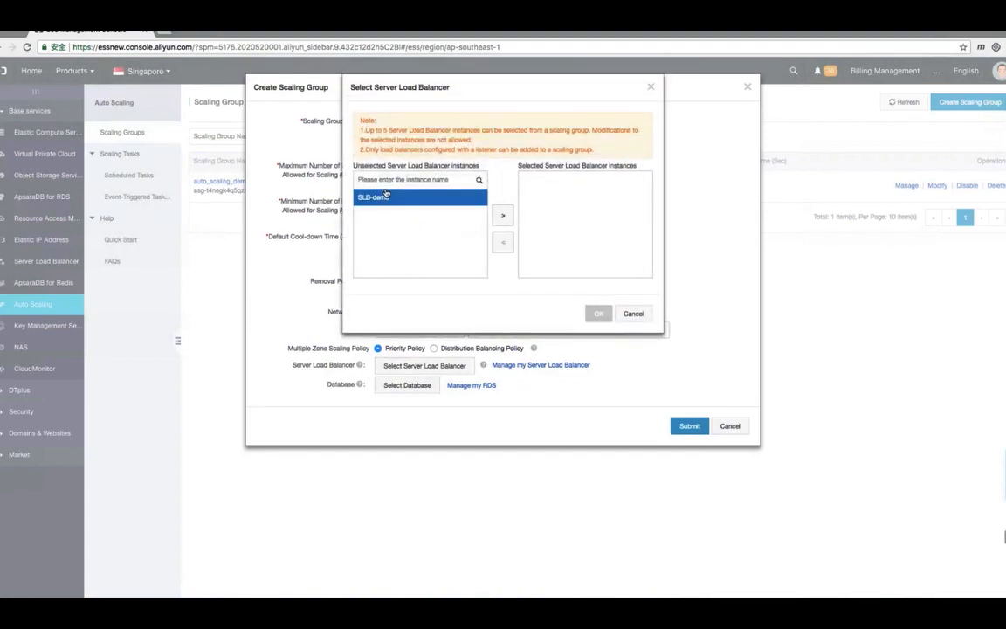
{"action": "left_click", "coordinate": [502, 215]}
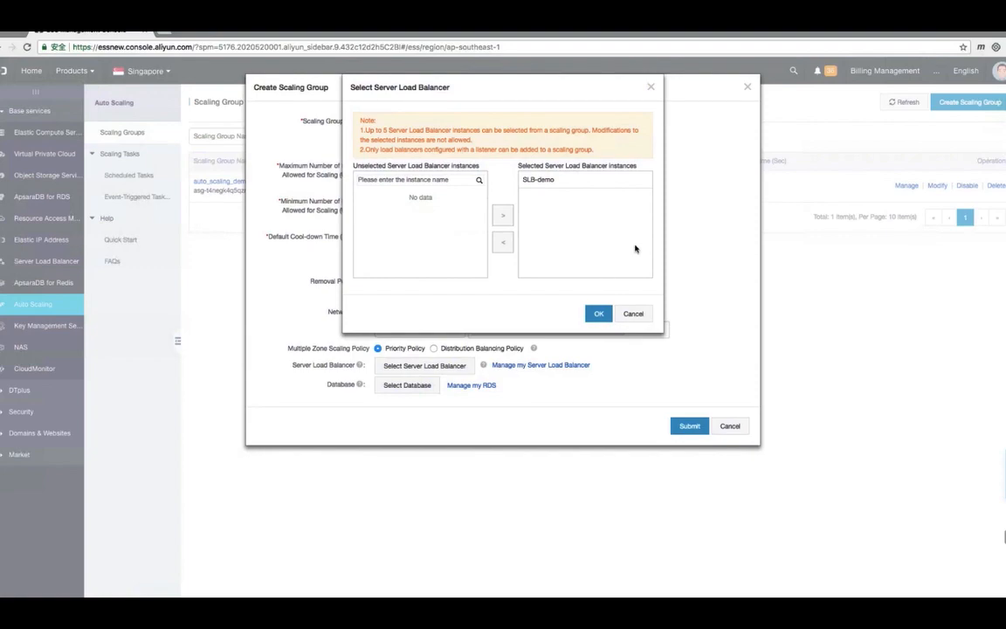
{"action": "left_click", "coordinate": [598, 313]}
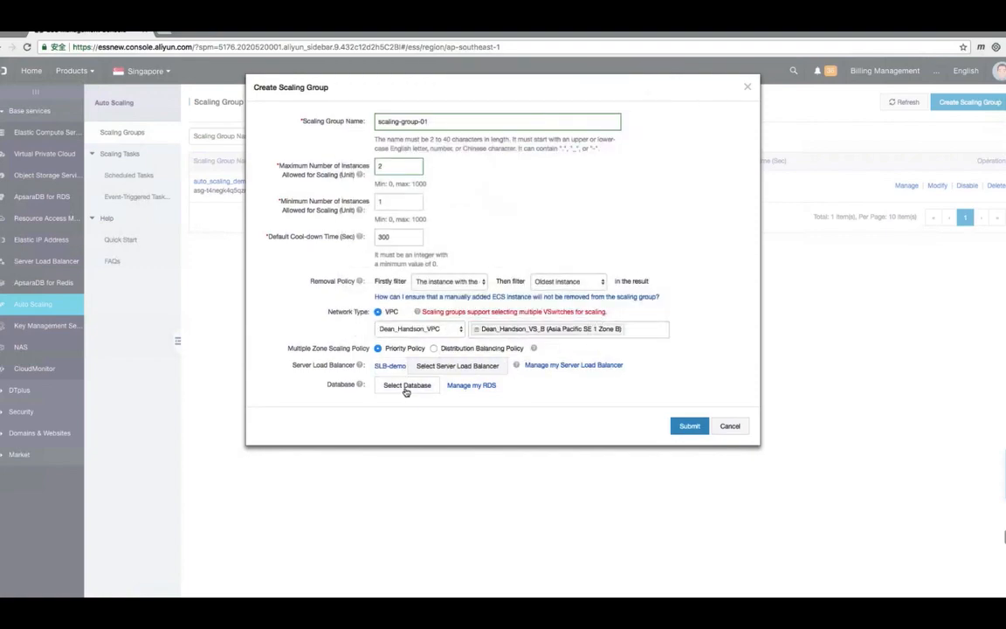
Attach the available RDS instance and create the scaling group, dismissing the offer to create a scaling configuration
{"action": "left_click", "coordinate": [406, 386]}
{"action": "left_click", "coordinate": [419, 179]}
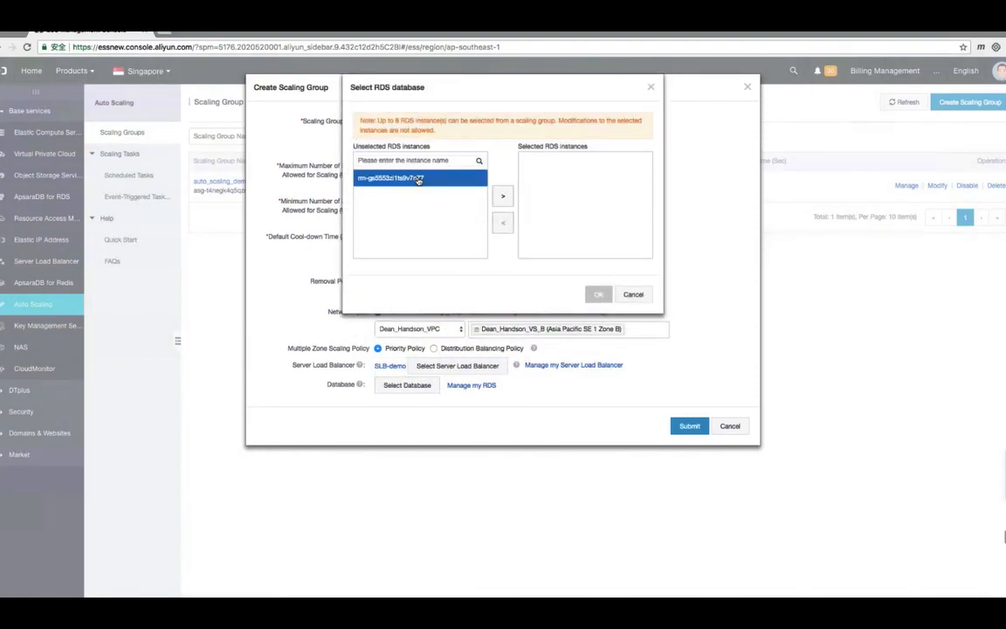
{"action": "left_click", "coordinate": [502, 196]}
{"action": "left_click", "coordinate": [599, 296]}
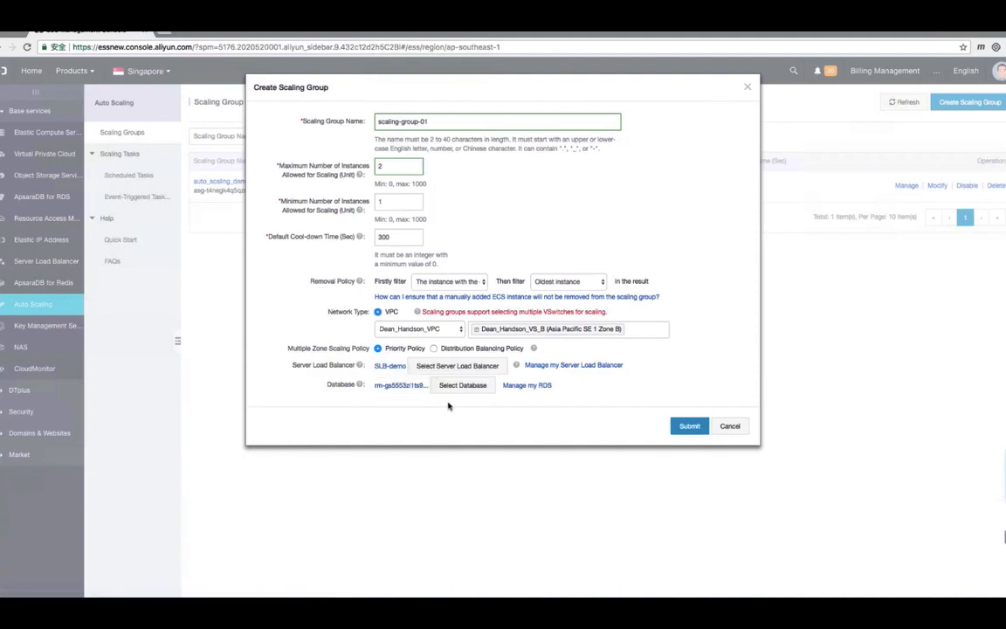
{"action": "left_click", "coordinate": [696, 427]}
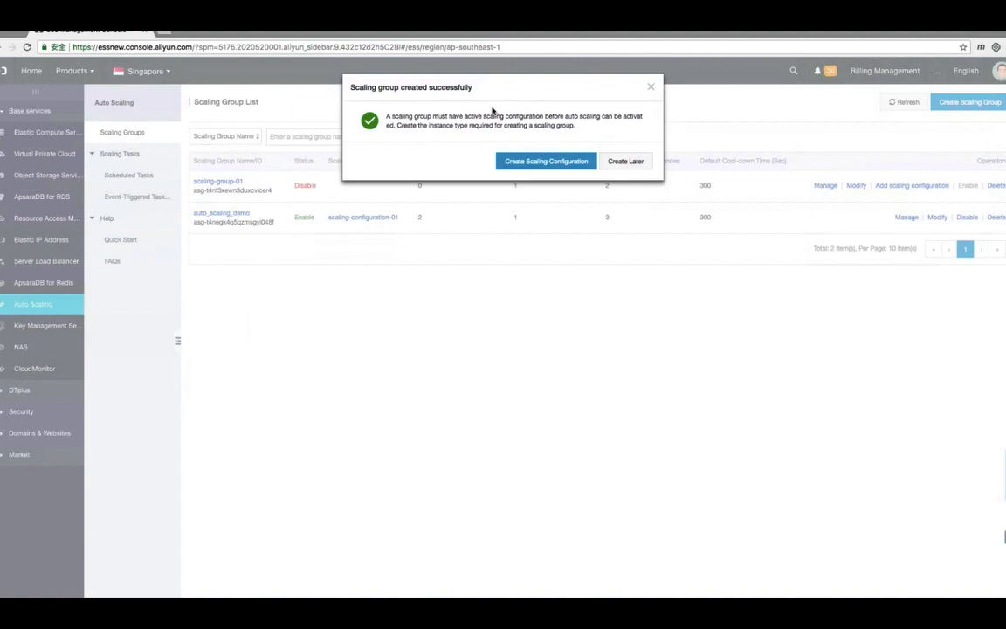
{"action": "left_click", "coordinate": [651, 87]}
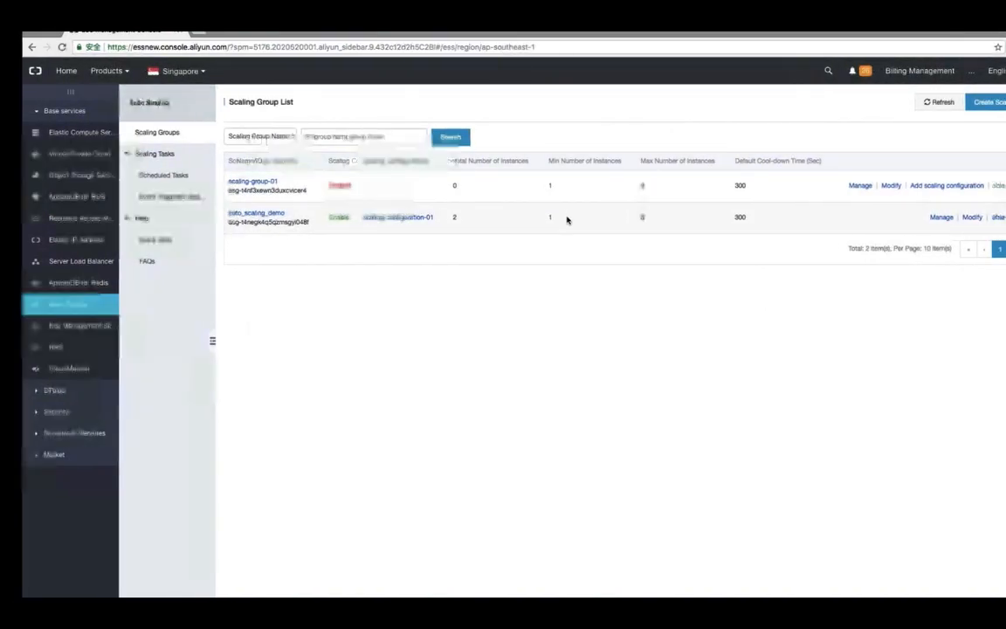
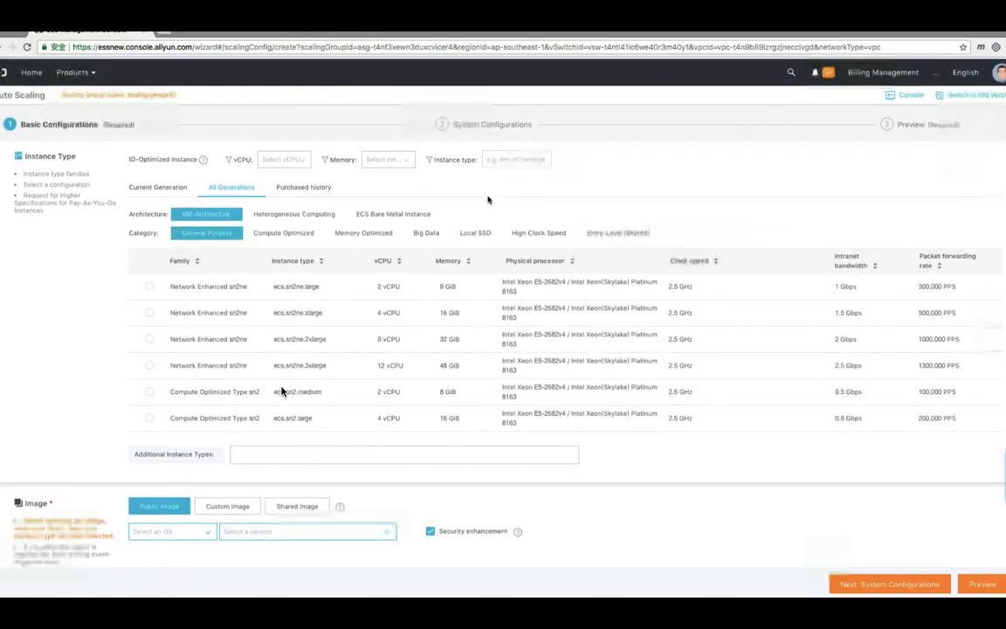
Choose the Entry-Level (Shared) instance type ecs.t5-lc2m1.nano and the custom image Apache-Image for the scaling configuration
{"action": "left_click", "coordinate": [616, 232]}
{"action": "left_click", "coordinate": [147, 280]}
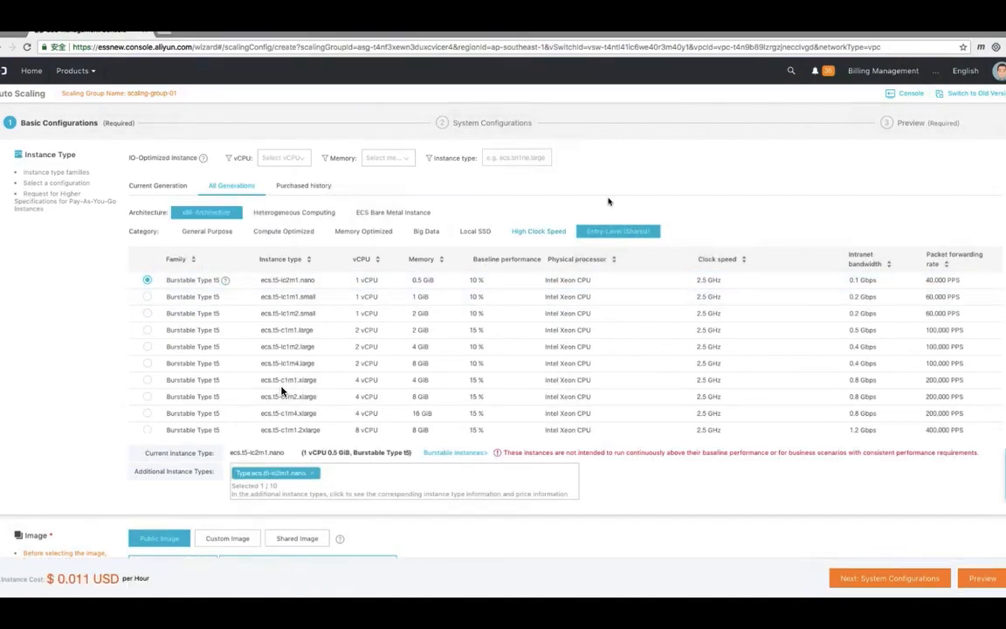
{"action": "scroll", "coordinate": [621, 200], "scroll_direction": "down", "scroll_amount": 5}
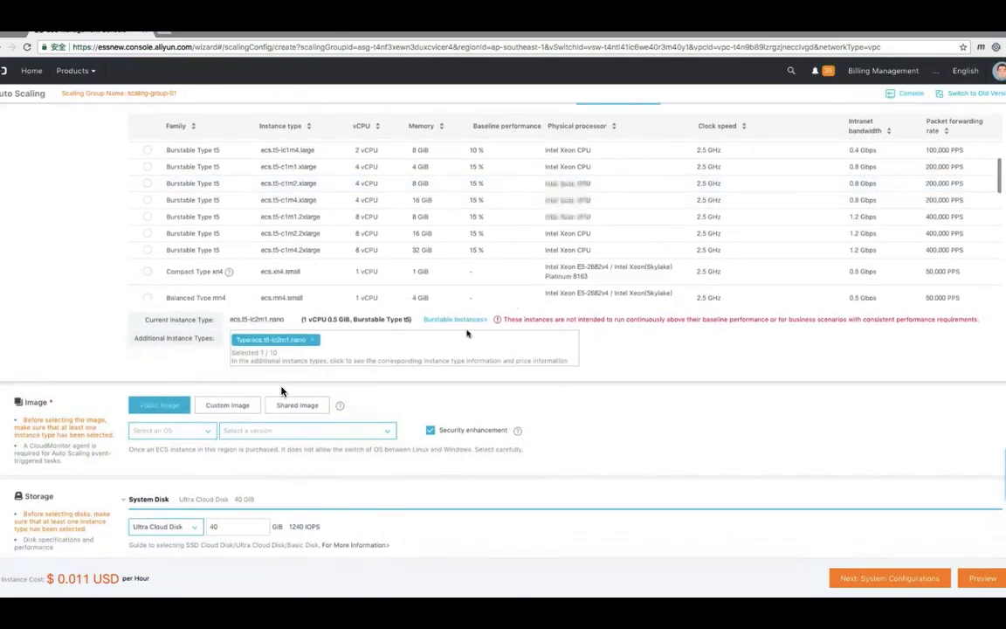
{"action": "left_click", "coordinate": [207, 431]}
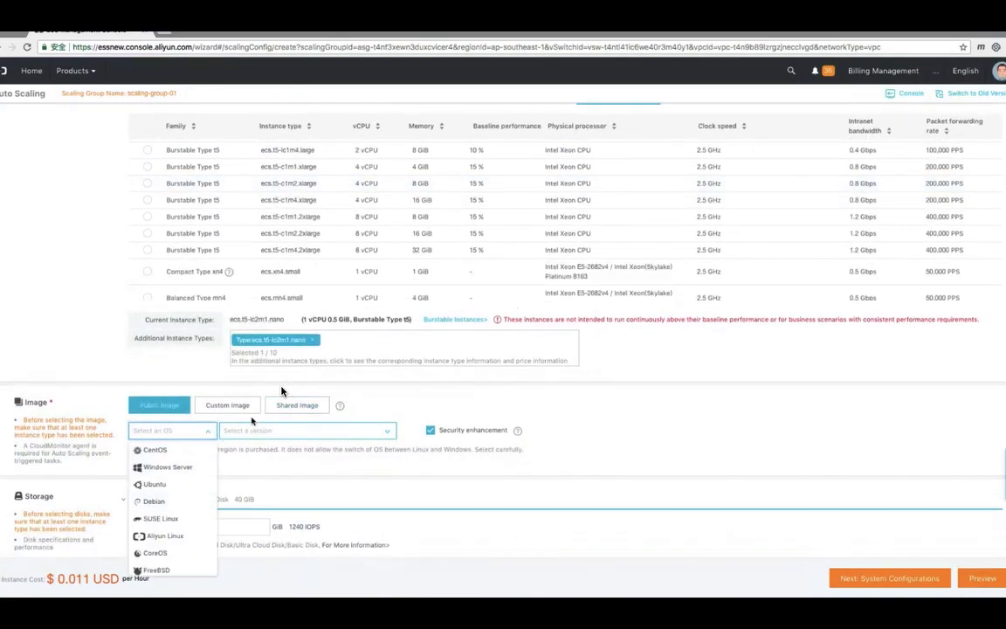
{"action": "left_click", "coordinate": [209, 385]}
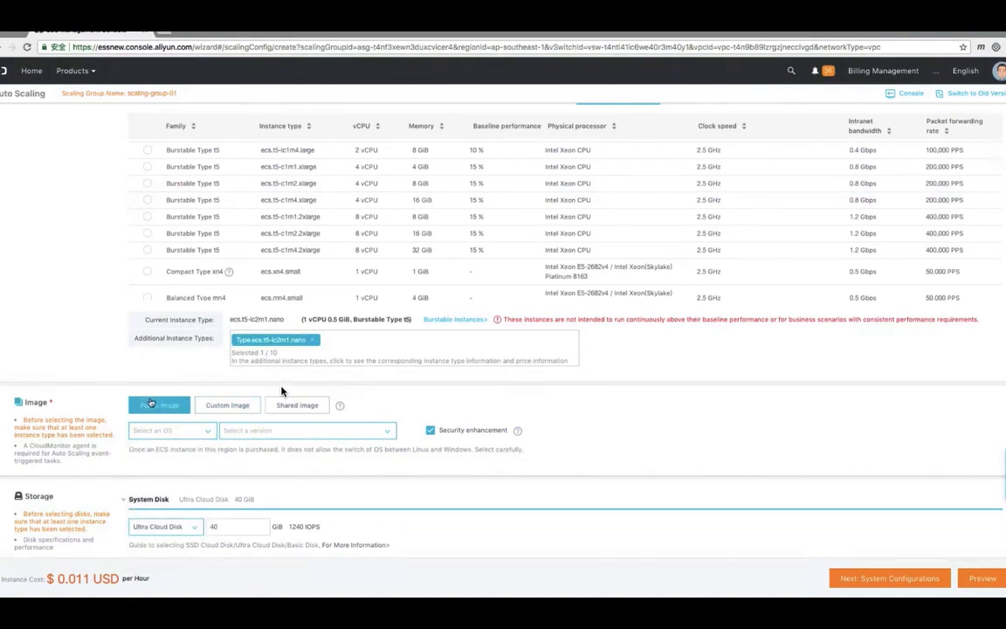
{"action": "left_click", "coordinate": [225, 406]}
{"action": "left_click", "coordinate": [219, 435]}
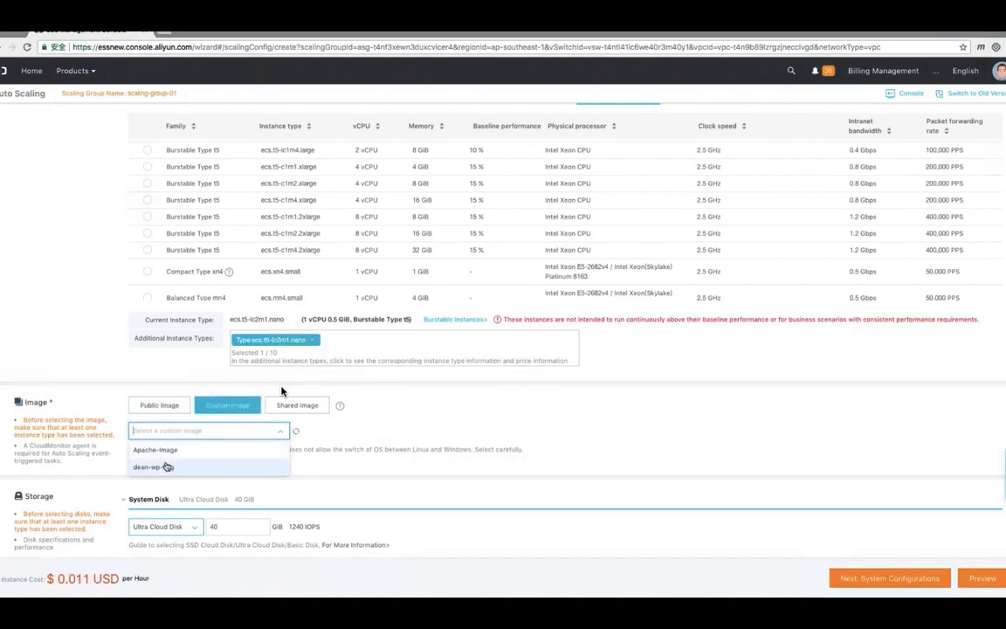
{"action": "left_click", "coordinate": [164, 449]}
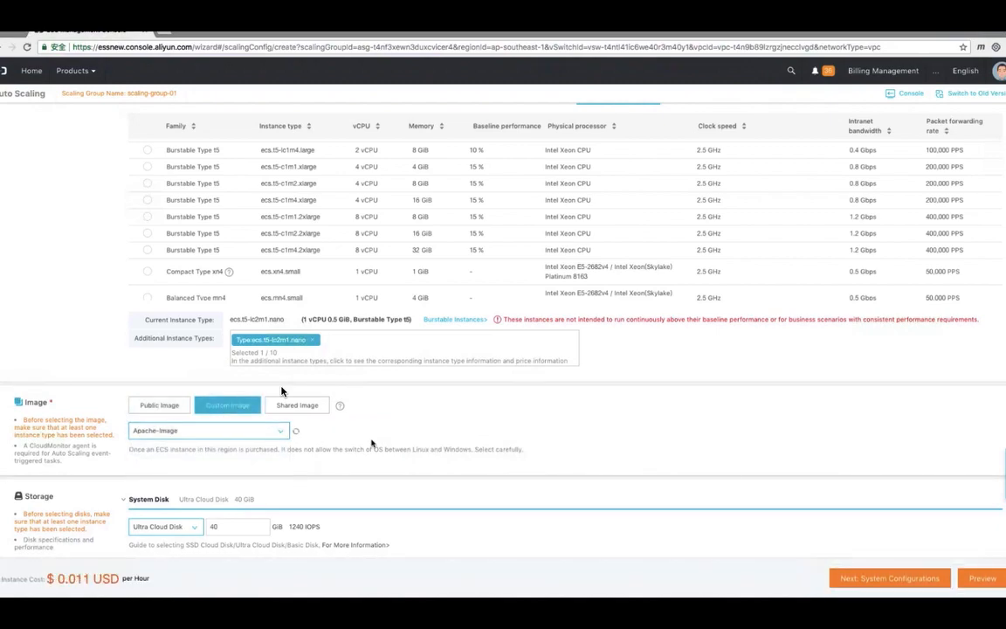
Continue to the system configurations, choose the existing key pair for logon and name the instance ecs-01
{"action": "scroll", "coordinate": [371, 444], "scroll_direction": "down", "scroll_amount": 3}
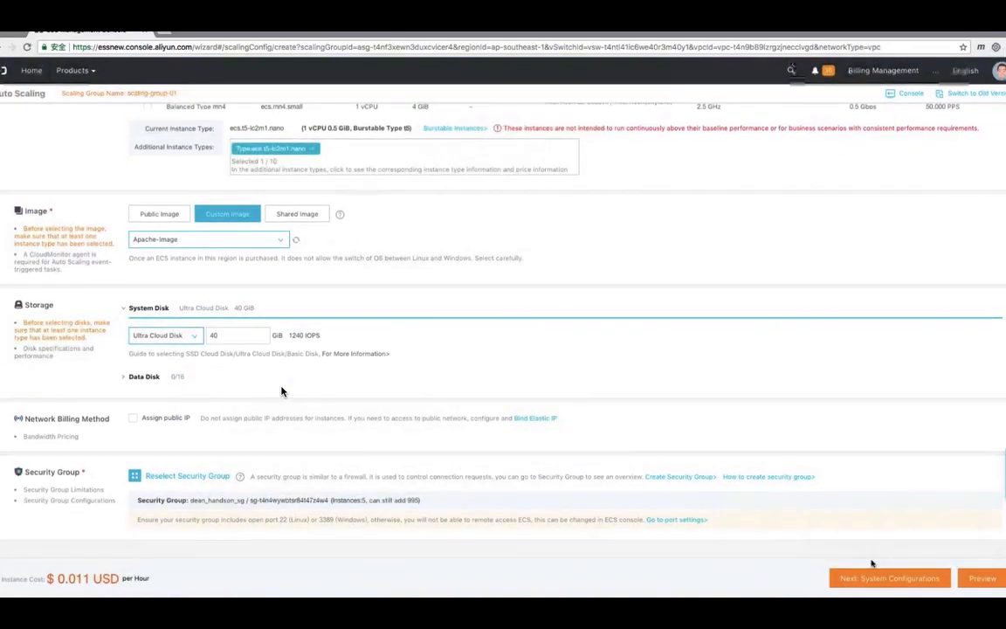
{"action": "left_click", "coordinate": [916, 578]}
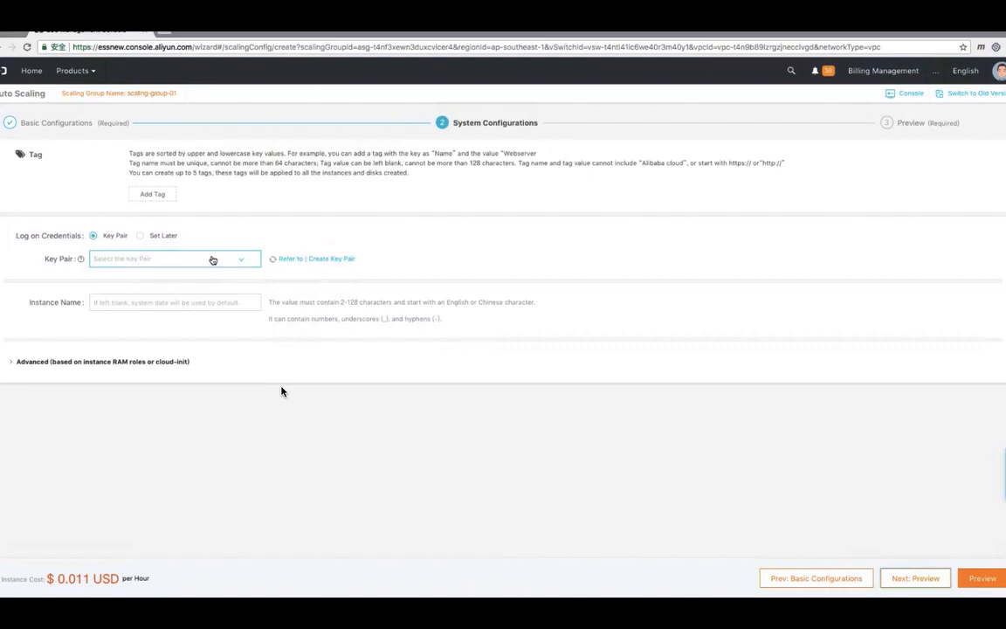
{"action": "left_click", "coordinate": [248, 261]}
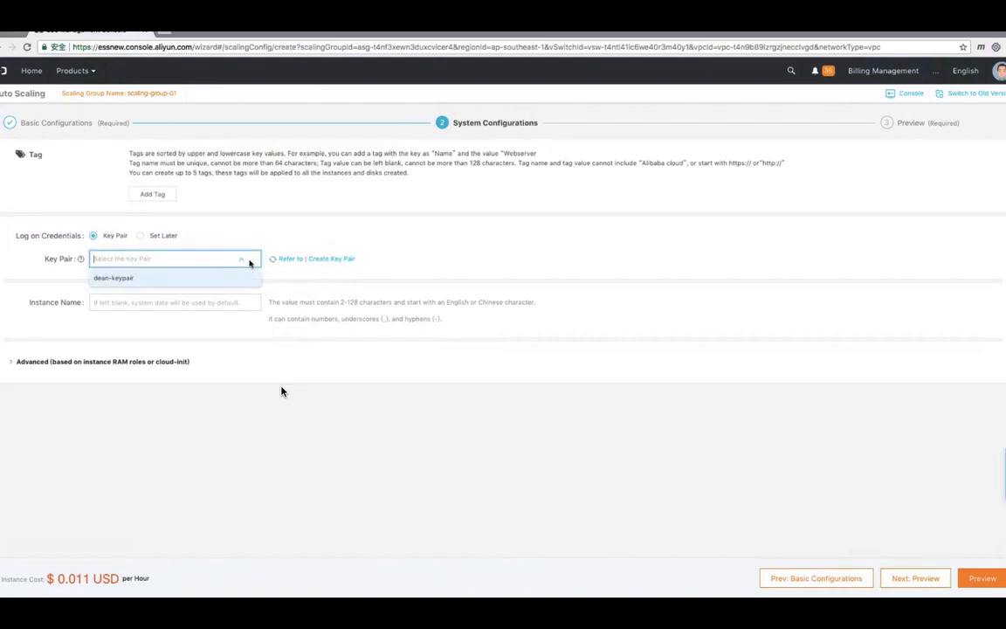
{"action": "left_click", "coordinate": [200, 280]}
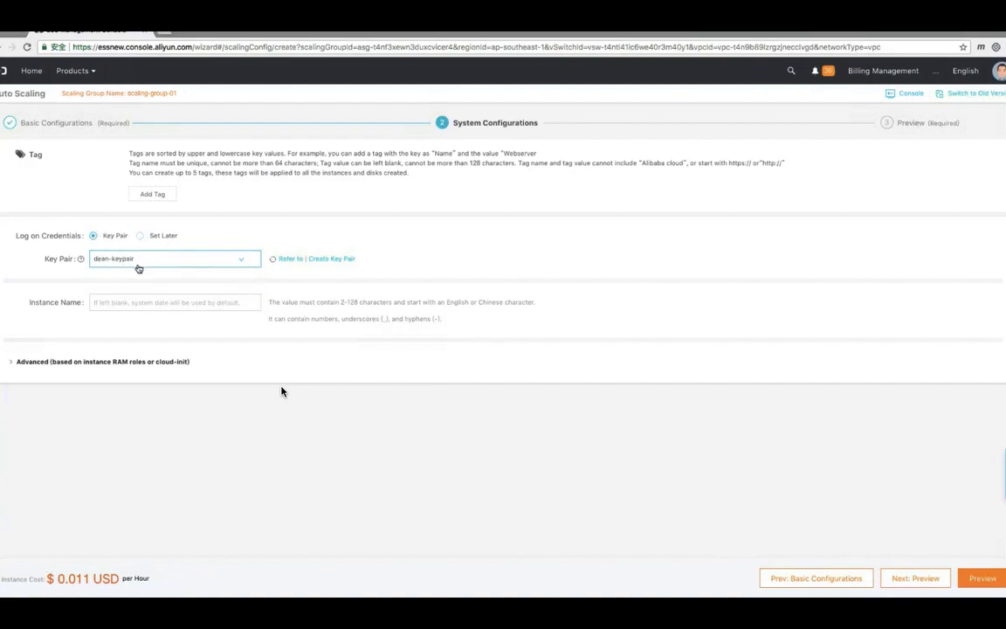
{"action": "left_click", "coordinate": [112, 301]}
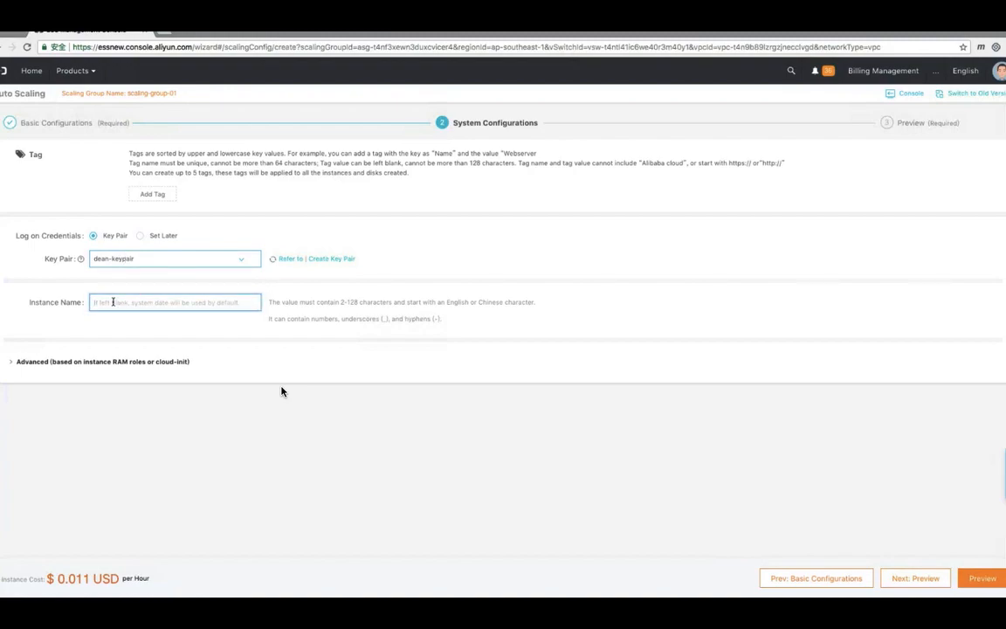
{"action": "type", "text": "ec"}
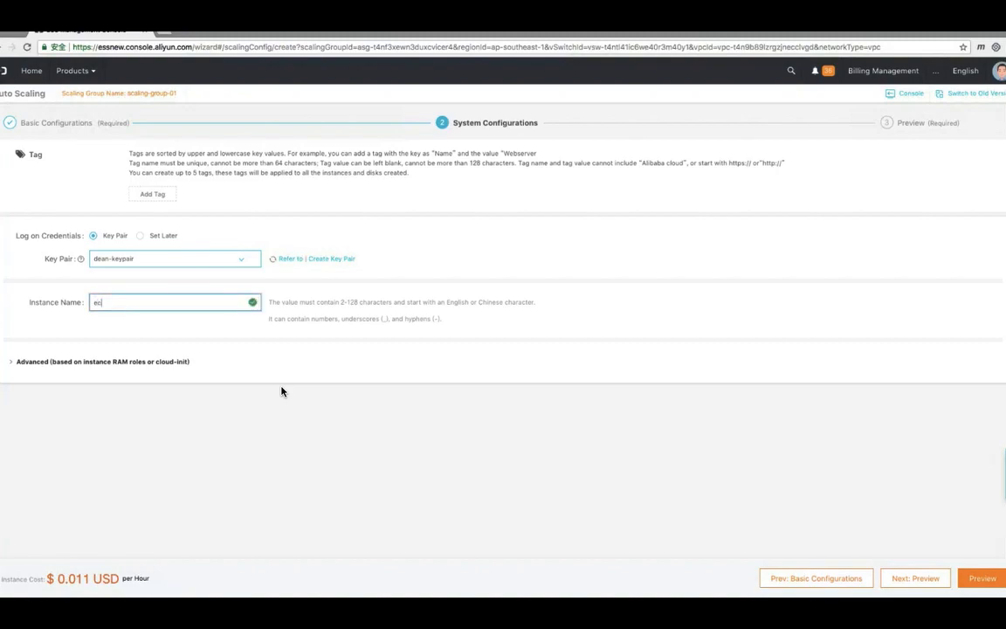
{"action": "type", "text": "s-01"}
{"action": "left_click", "coordinate": [367, 285]}
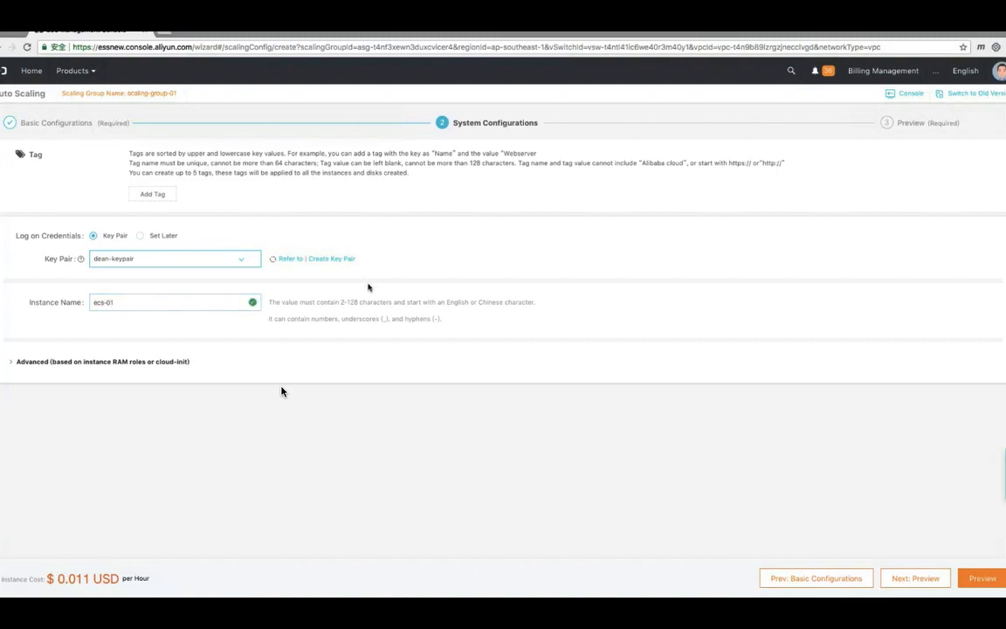
Continue to the preview of the configuration and name the scaling configuration scaling_configuration_001
{"action": "left_click", "coordinate": [903, 579]}
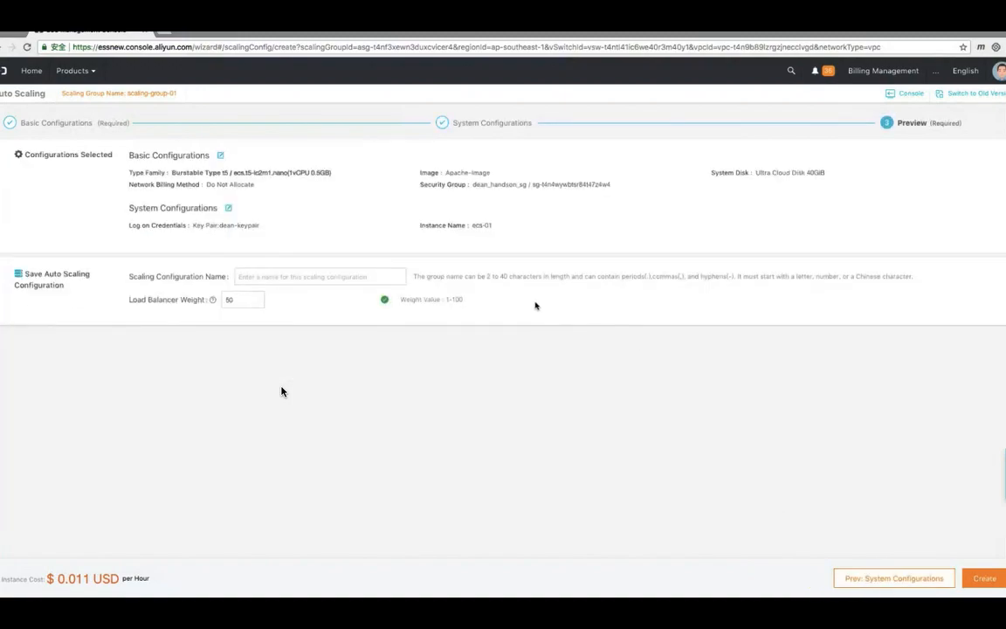
{"action": "left_click", "coordinate": [317, 272]}
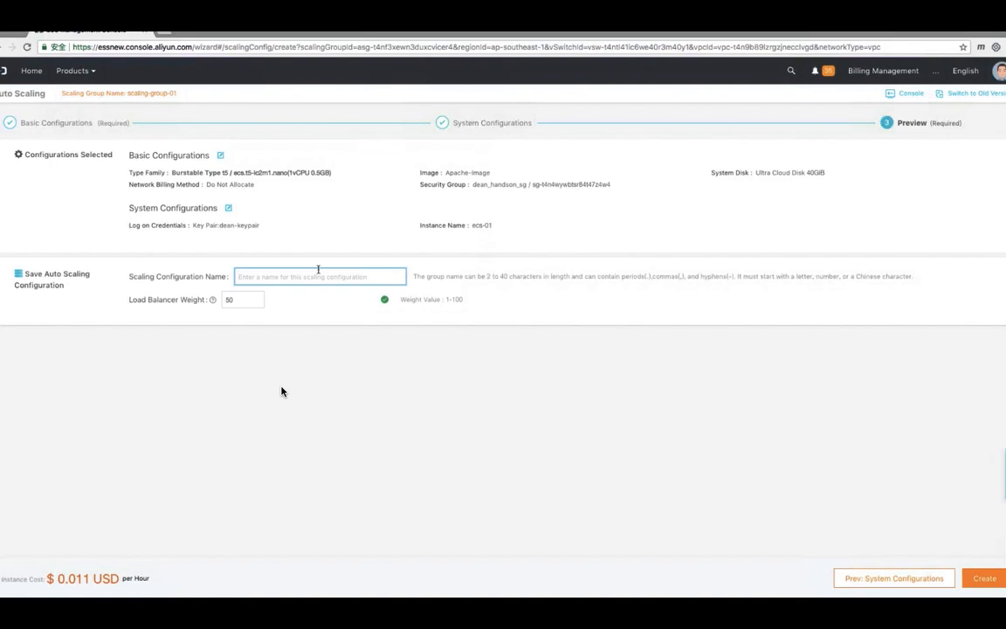
{"action": "type", "text": "sg"}
{"action": "key", "text": "BackSpace"}
{"action": "key", "text": "BackSpace"}
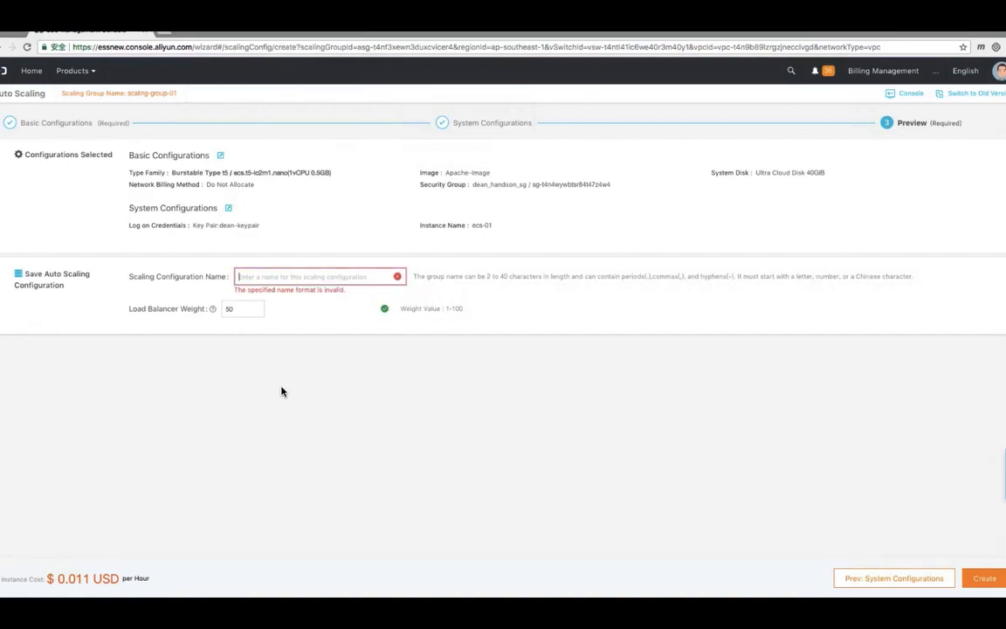
{"action": "type", "text": "sca"}
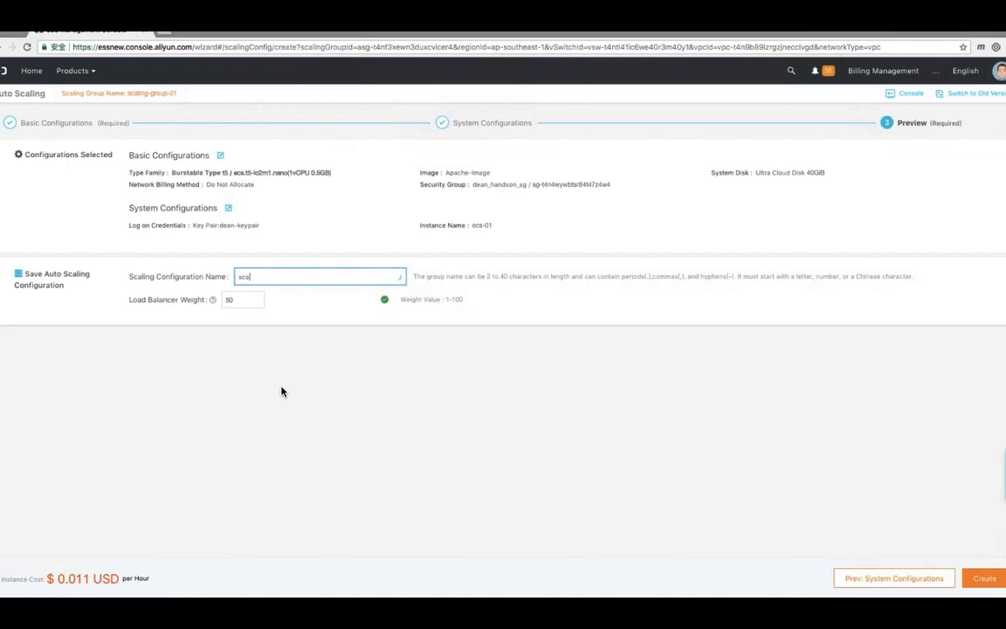
{"action": "type", "text": "ling_configuration_001"}
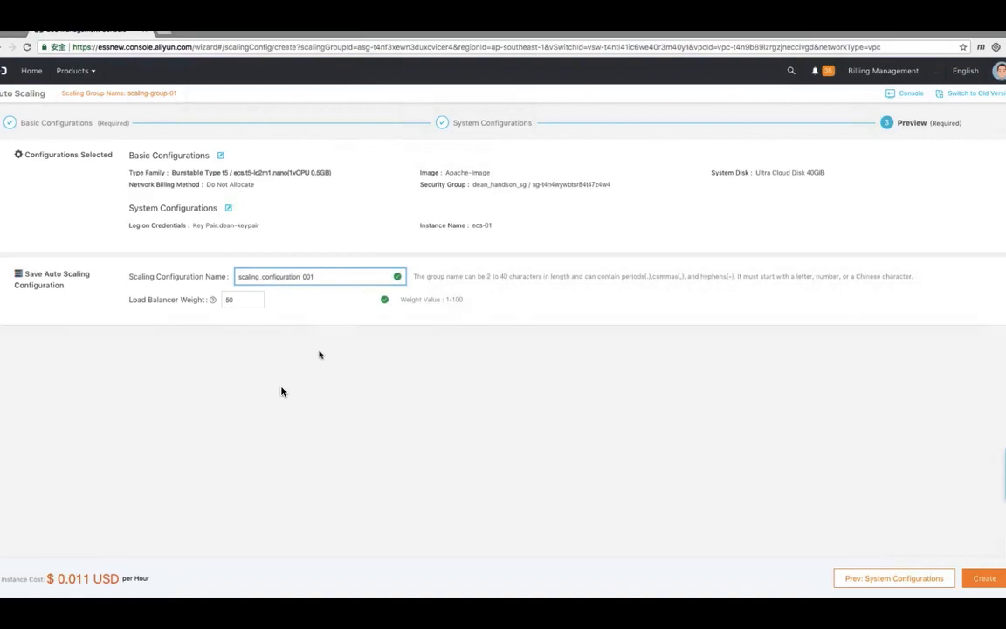
{"action": "left_click", "coordinate": [318, 351]}
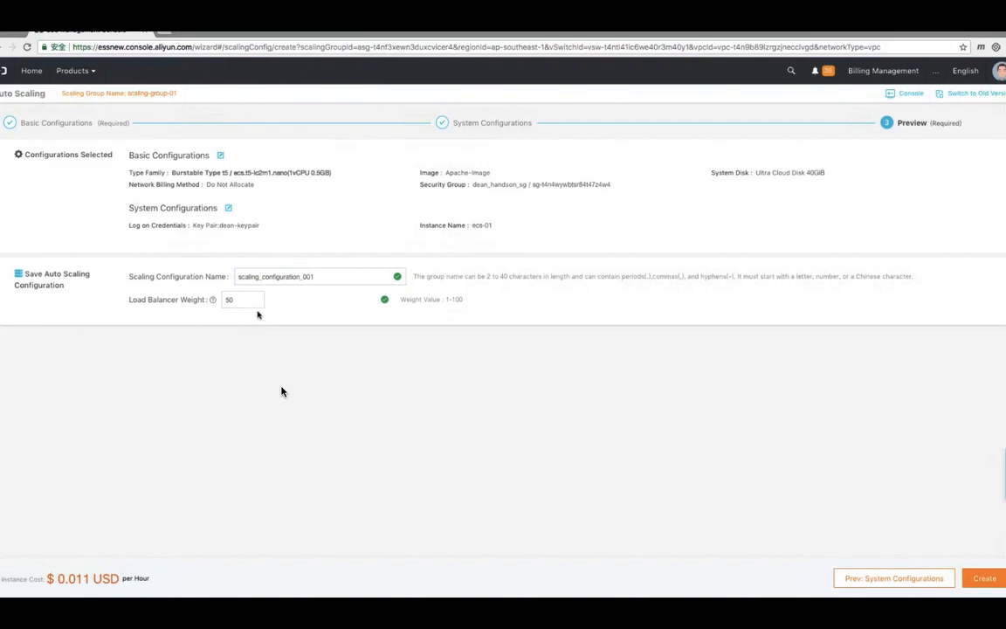
Create the scaling configuration and enable it, declining the offer to enable scaling-group-01
{"action": "mouse_move", "coordinate": [214, 302]}
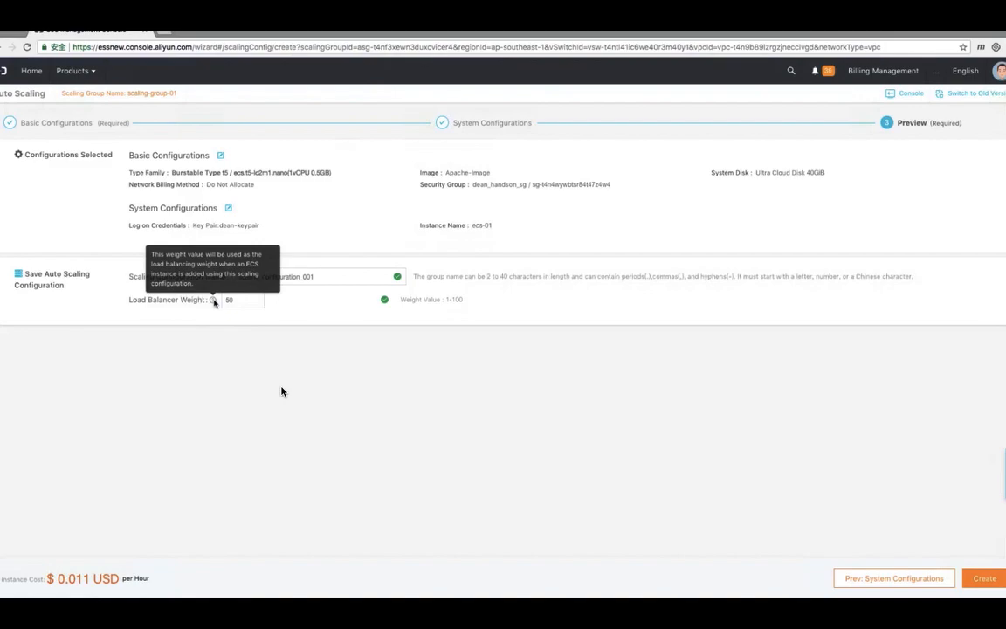
{"action": "left_click", "coordinate": [983, 578]}
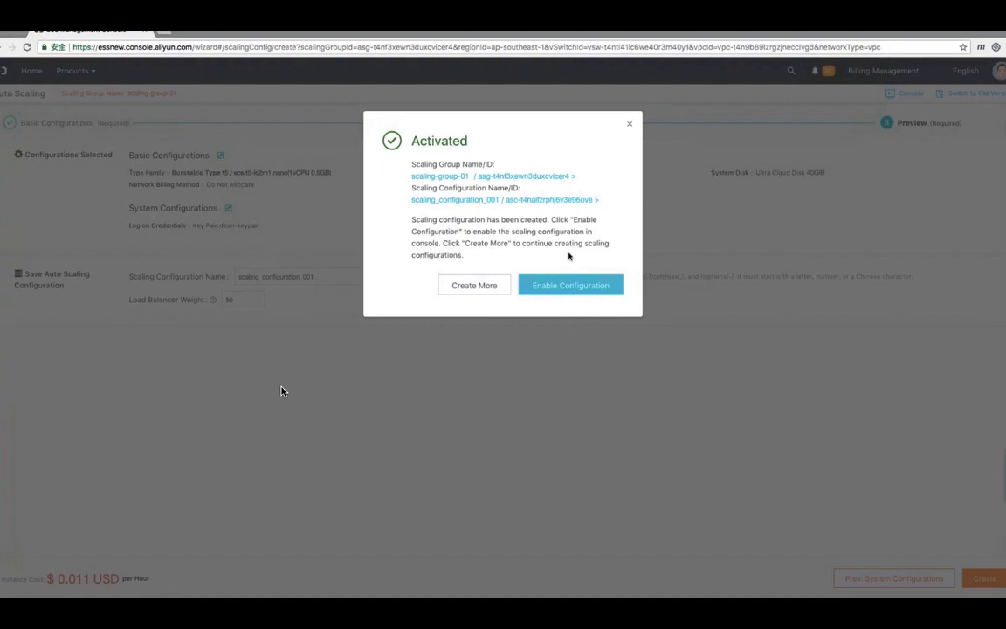
{"action": "left_click", "coordinate": [573, 286]}
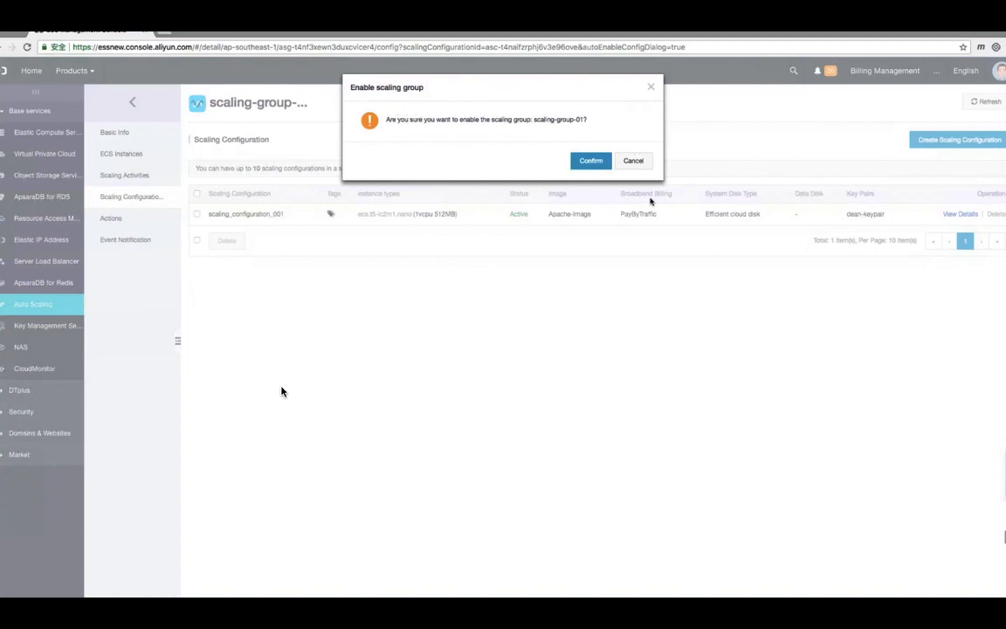
{"action": "left_click", "coordinate": [634, 161]}
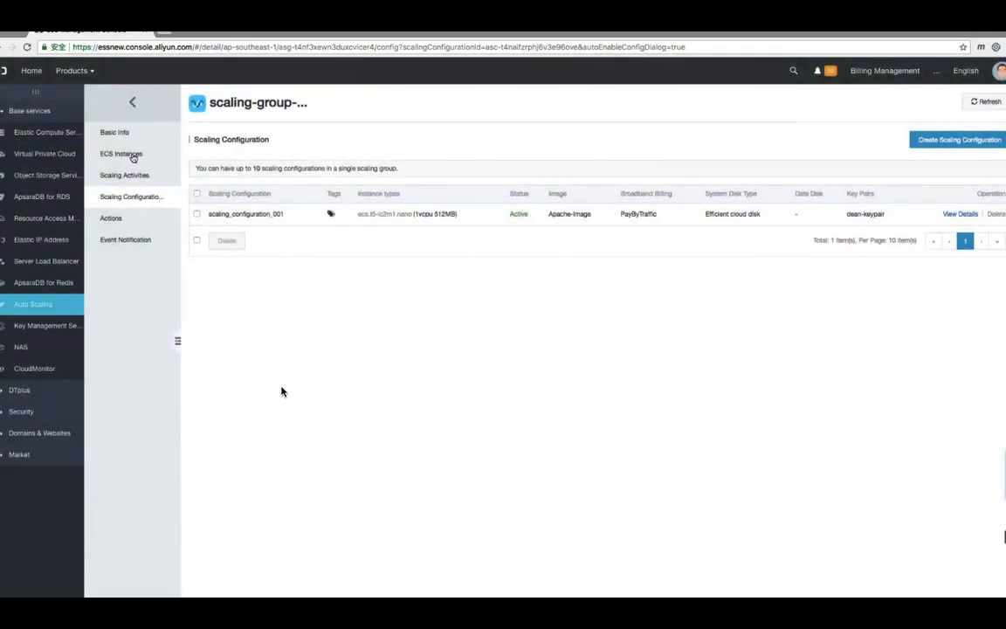
Return to the scaling group list by way of the group's basic info and enable scaling-group-01
{"action": "left_click", "coordinate": [114, 133]}
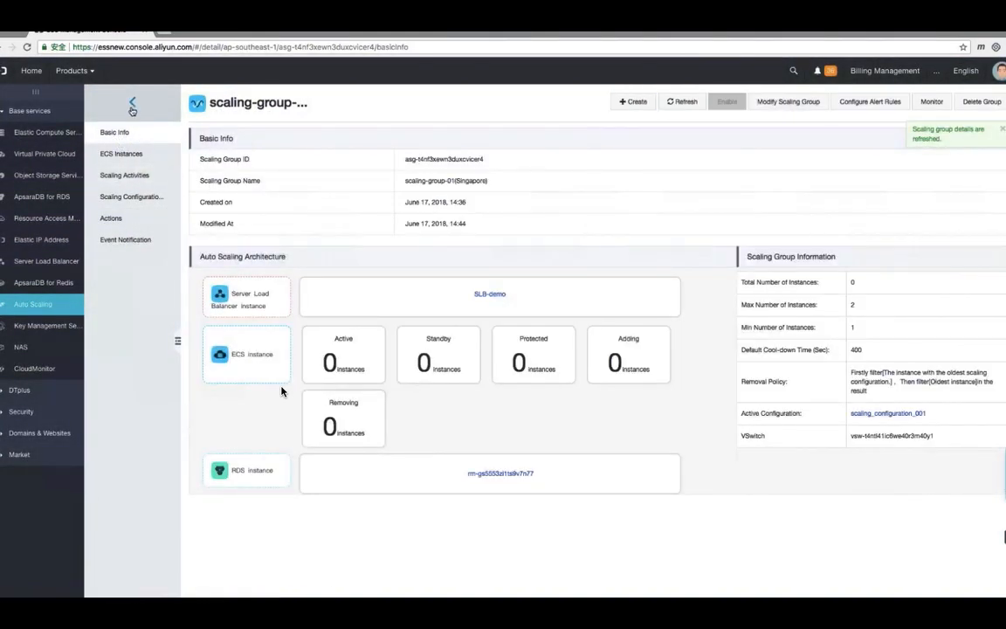
{"action": "left_click", "coordinate": [132, 102]}
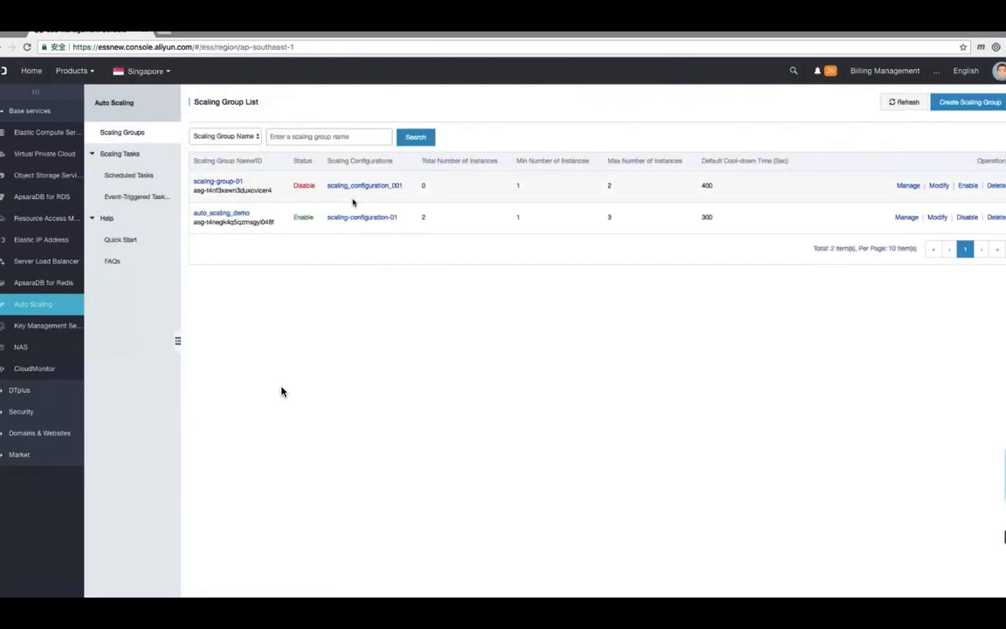
{"action": "left_click", "coordinate": [968, 186]}
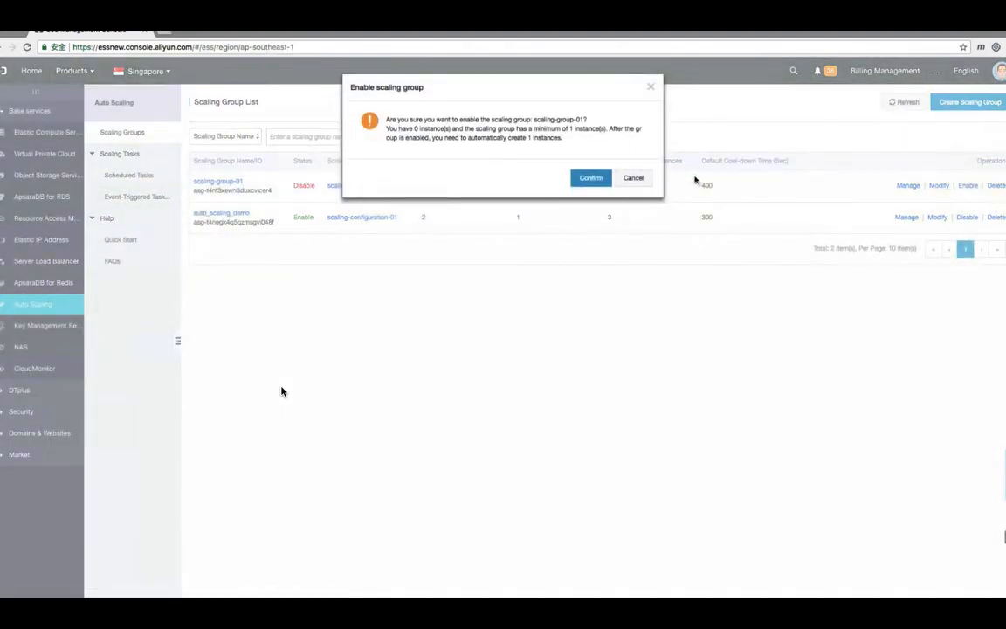
{"action": "left_click", "coordinate": [581, 178]}
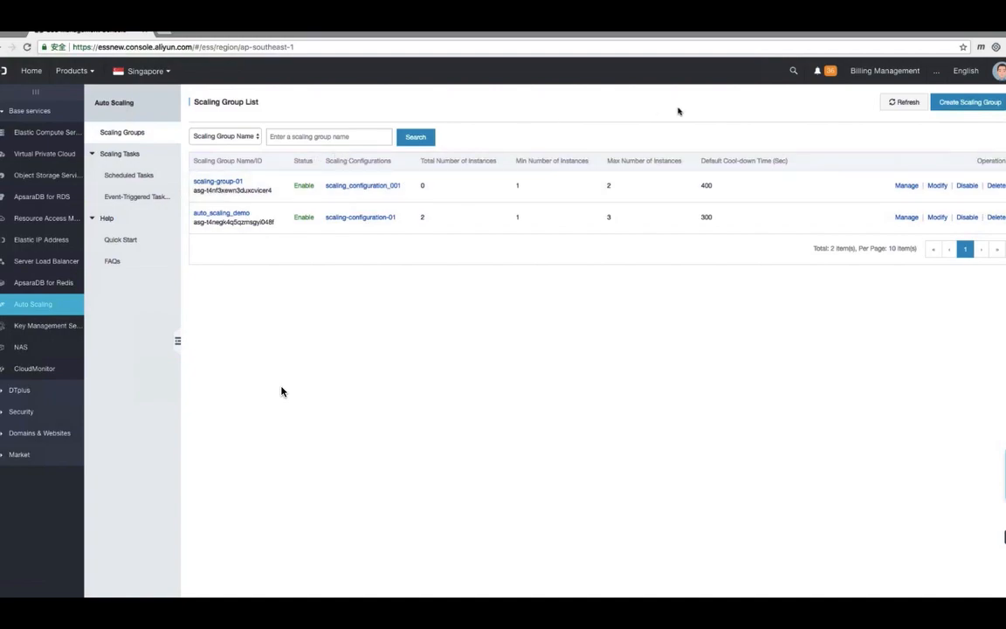
Check the basic info and ECS instances of scaling-group-01, reopening the group from the list to see its updated instances
{"action": "left_click", "coordinate": [220, 182]}
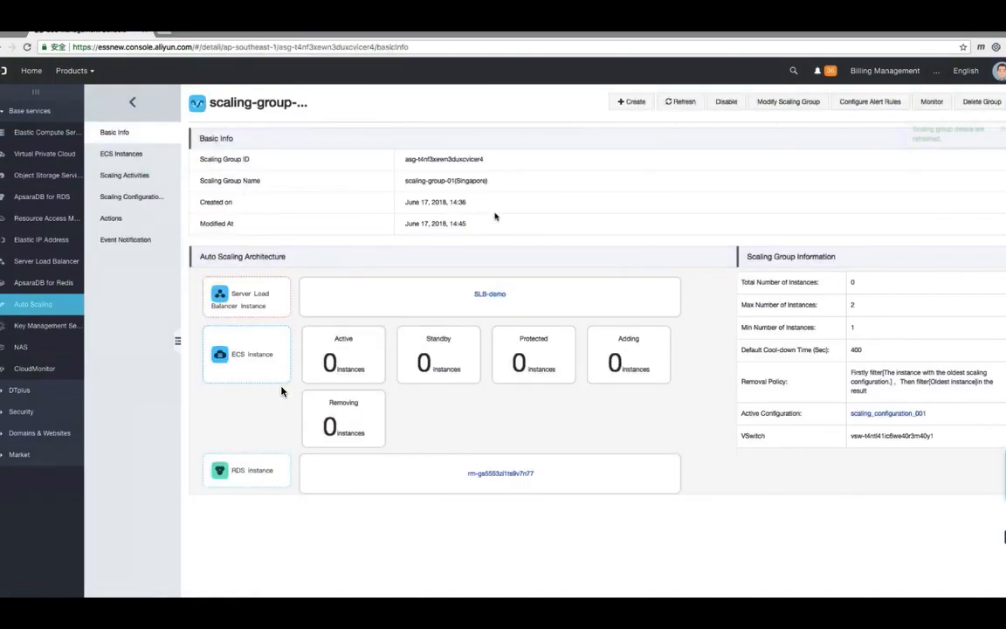
{"action": "left_click", "coordinate": [138, 157]}
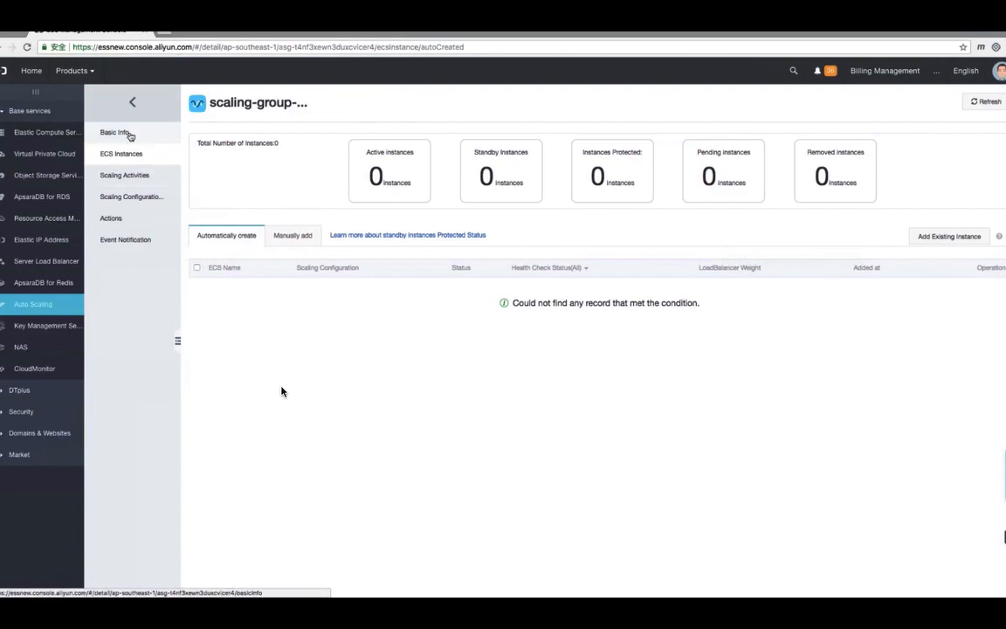
{"action": "left_click", "coordinate": [129, 135]}
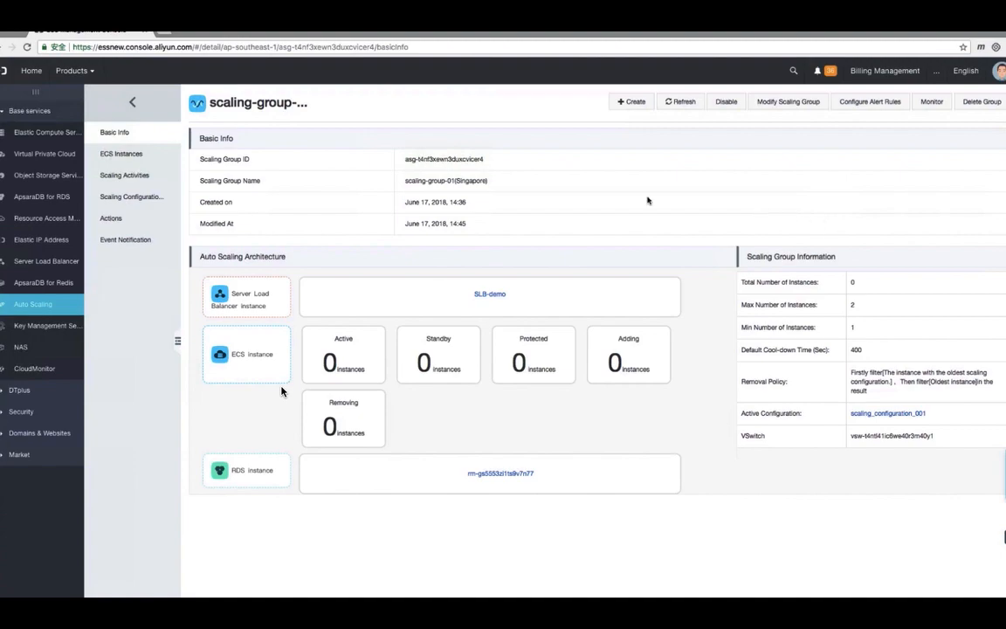
{"action": "left_click", "coordinate": [134, 103]}
{"action": "left_click", "coordinate": [132, 101]}
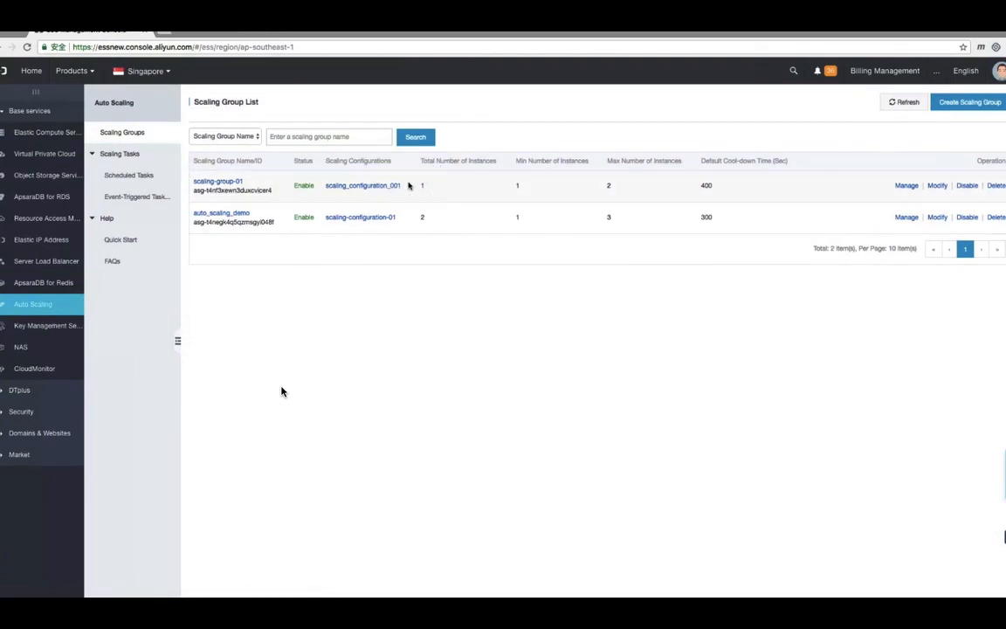
{"action": "left_click", "coordinate": [220, 182]}
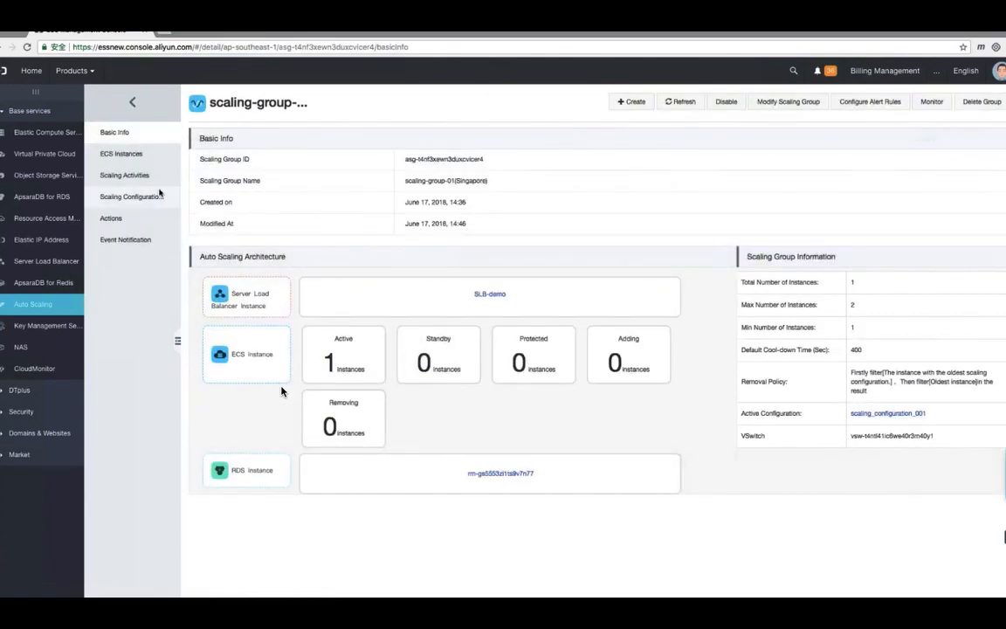
{"action": "left_click", "coordinate": [140, 154]}
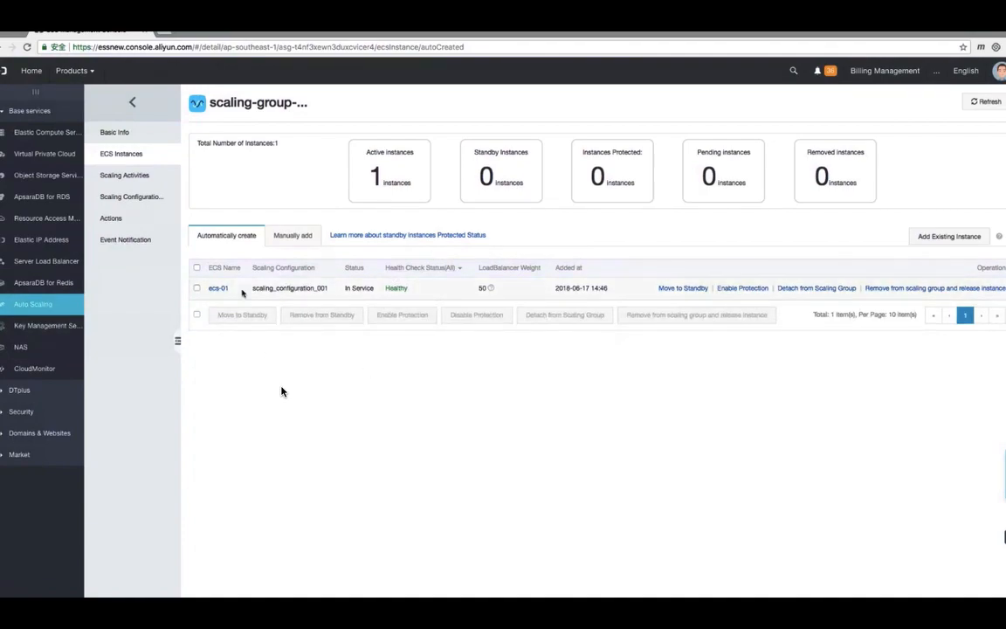
Go back to the scaling group list and disable scaling-group-01
{"action": "left_click", "coordinate": [132, 102]}
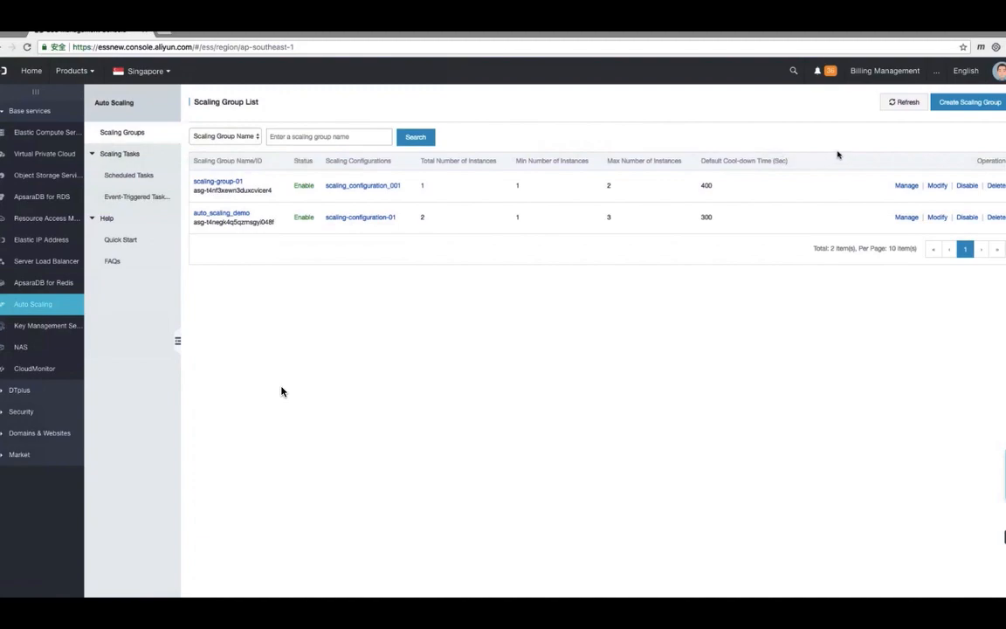
{"action": "left_click", "coordinate": [967, 185]}
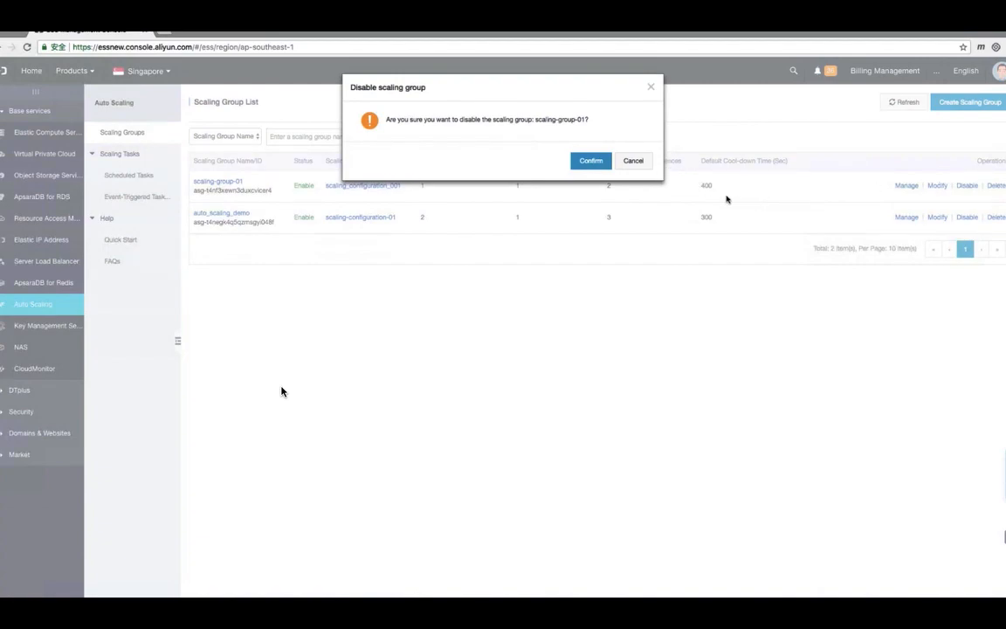
{"action": "left_click", "coordinate": [585, 161]}
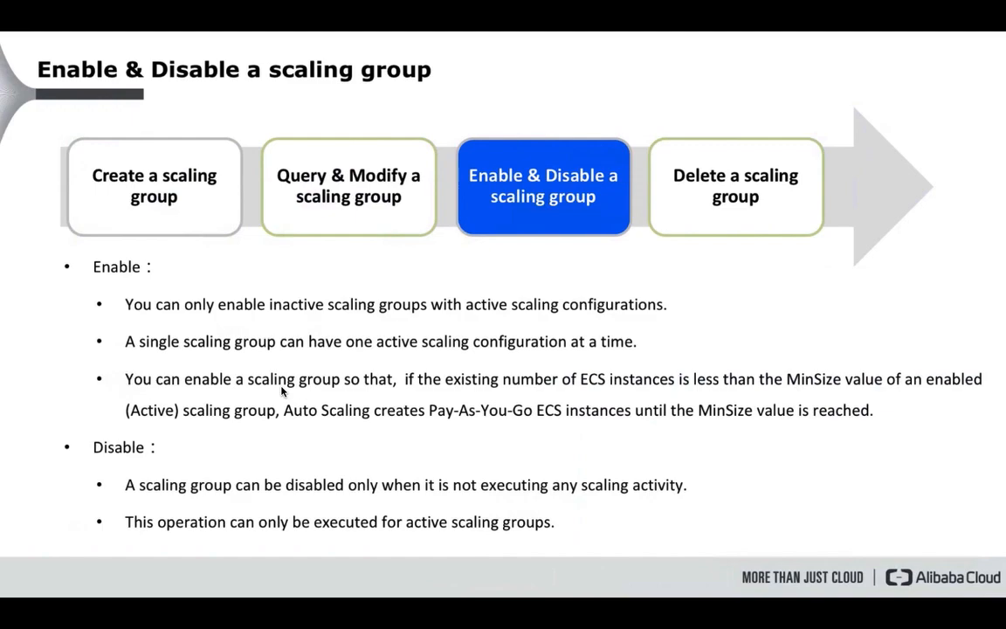
{"action": "left_click", "coordinate": [490, 298]}
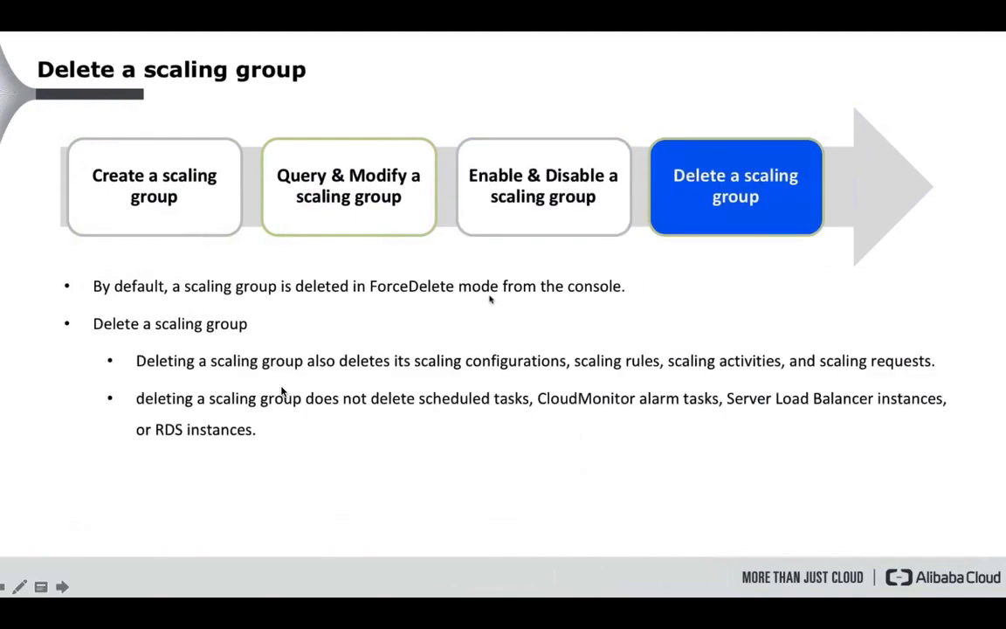